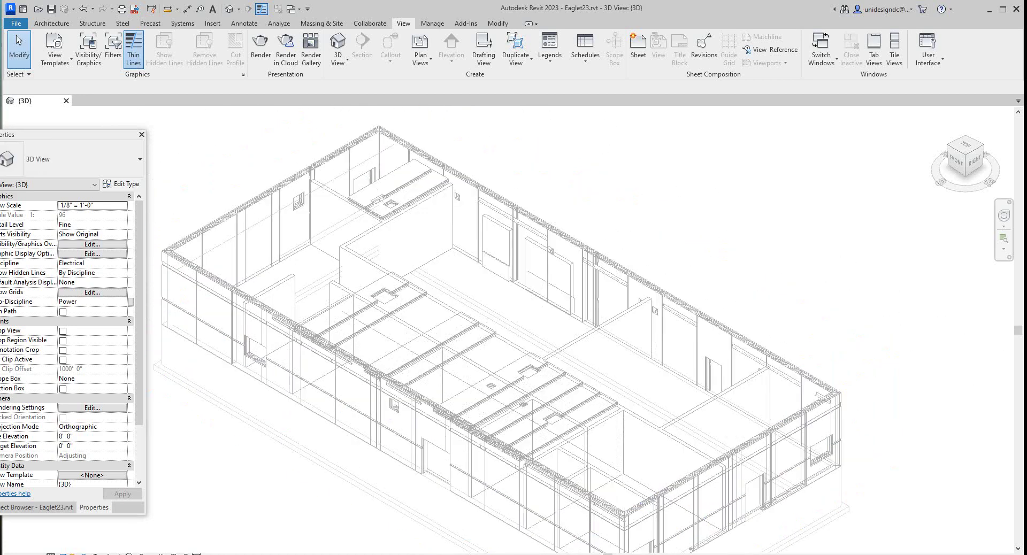
Step: Orbit and zoom the 3D view around the cable tray cross
scroll(428, 308, "up", 5)
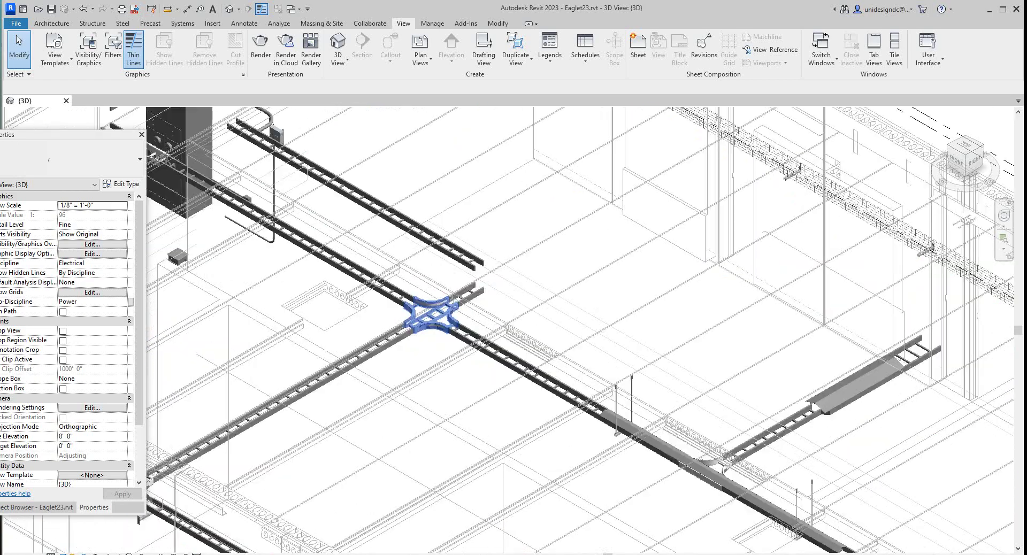
middle_click_drag(431, 313, 444, 308, "shift")
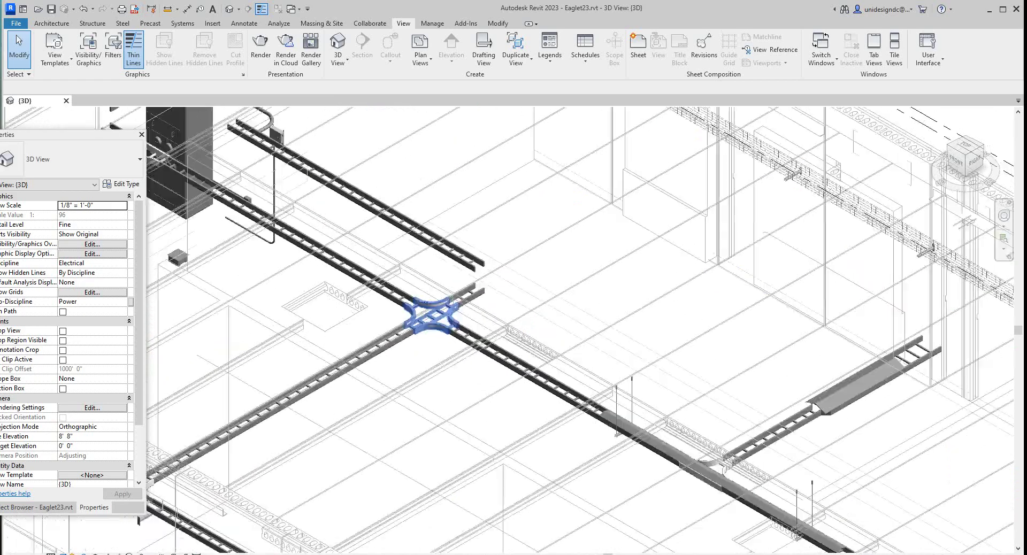
scroll(429, 310, "down", 3)
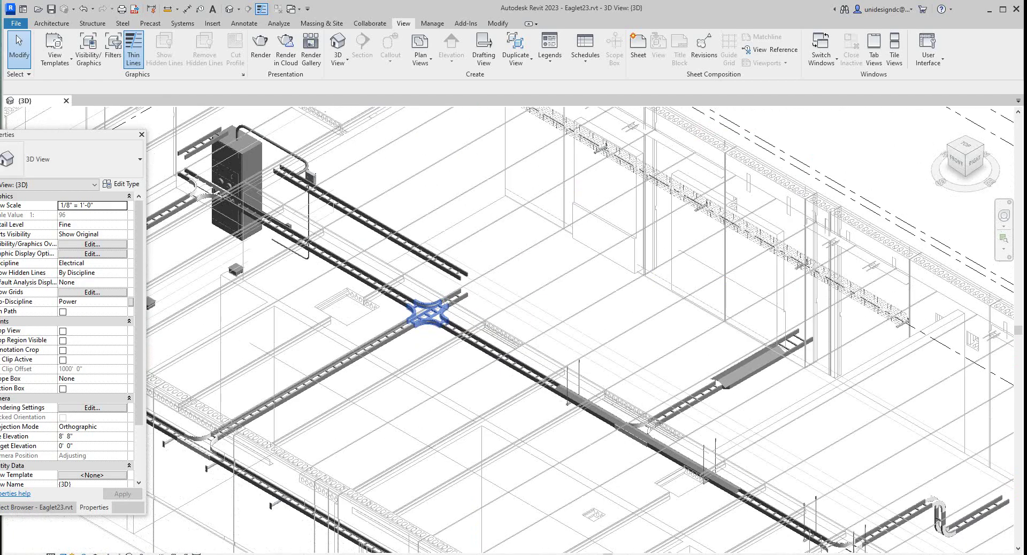
scroll(428, 309, "down", 2)
scroll(428, 309, "down", 3)
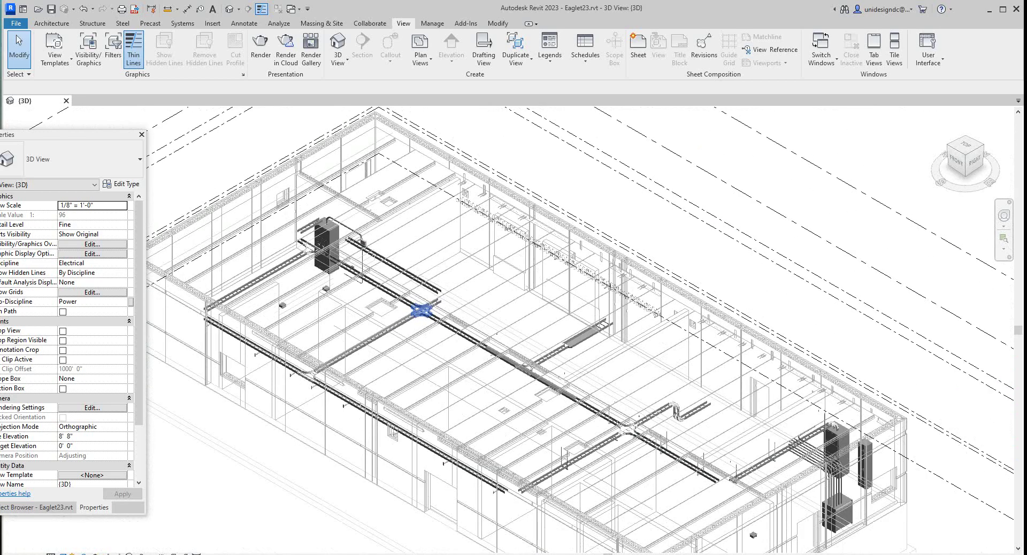
scroll(422, 310, "down", 1)
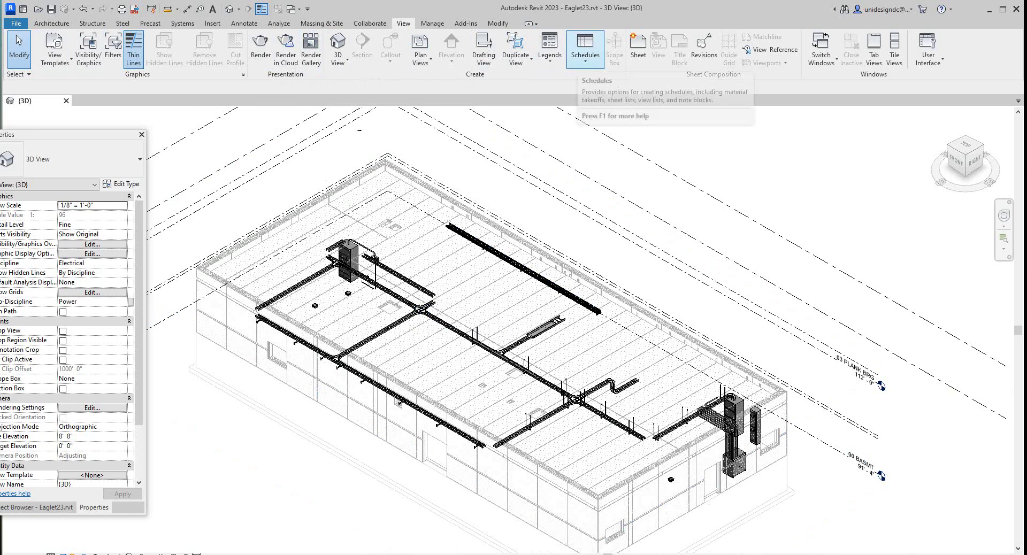
Step: Start a new Schedule/Quantities schedule, dismissing the Project Not Saved Recently reminder
left_click(586, 56)
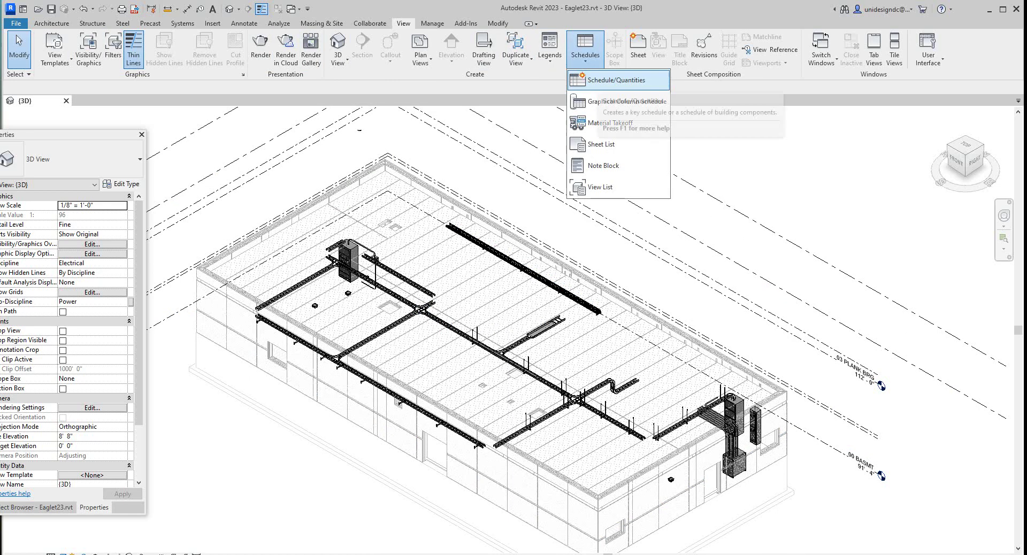
left_click(617, 79)
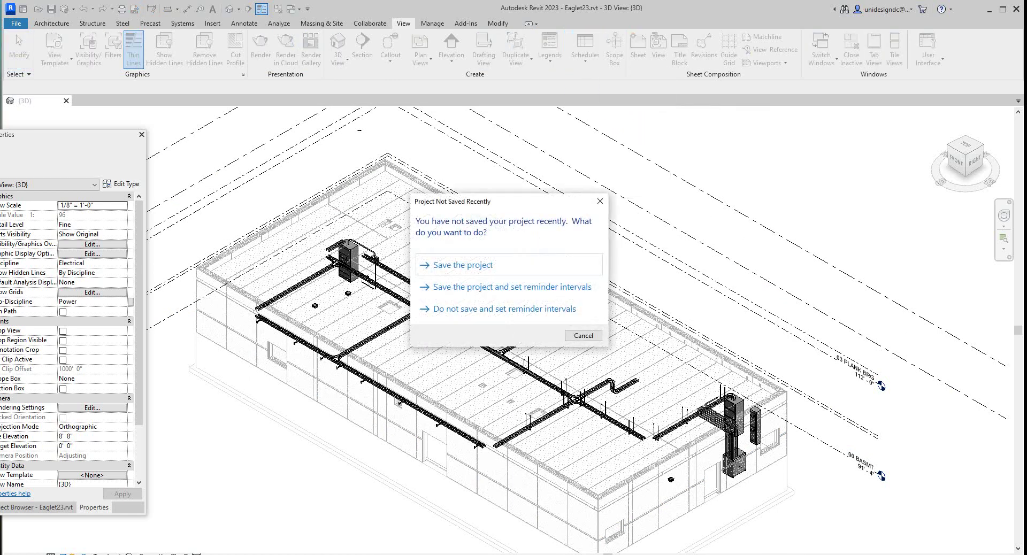
left_click(583, 336)
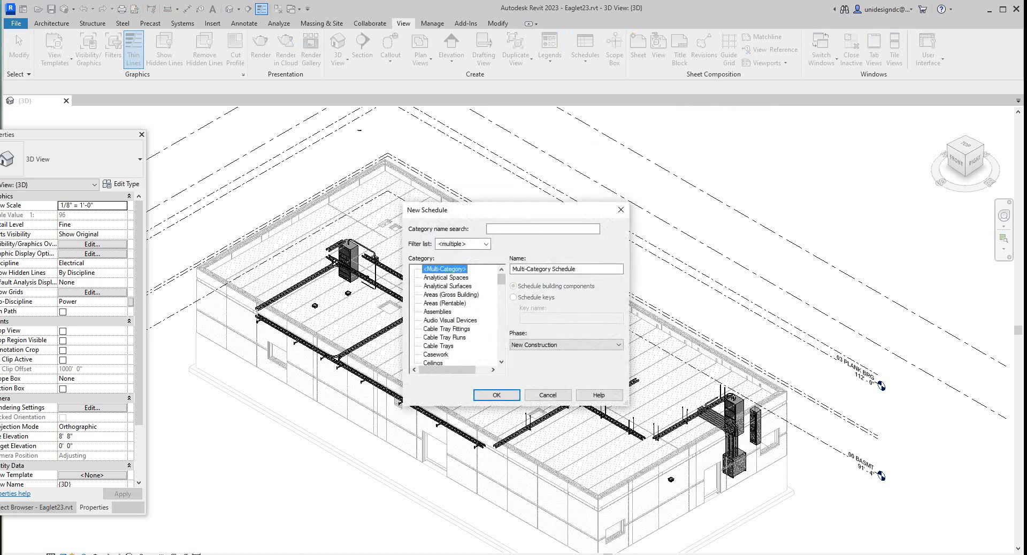
Step: Choose Cable Trays as the category and create Cable Tray Schedule 3
scroll(455, 315, "down", 1)
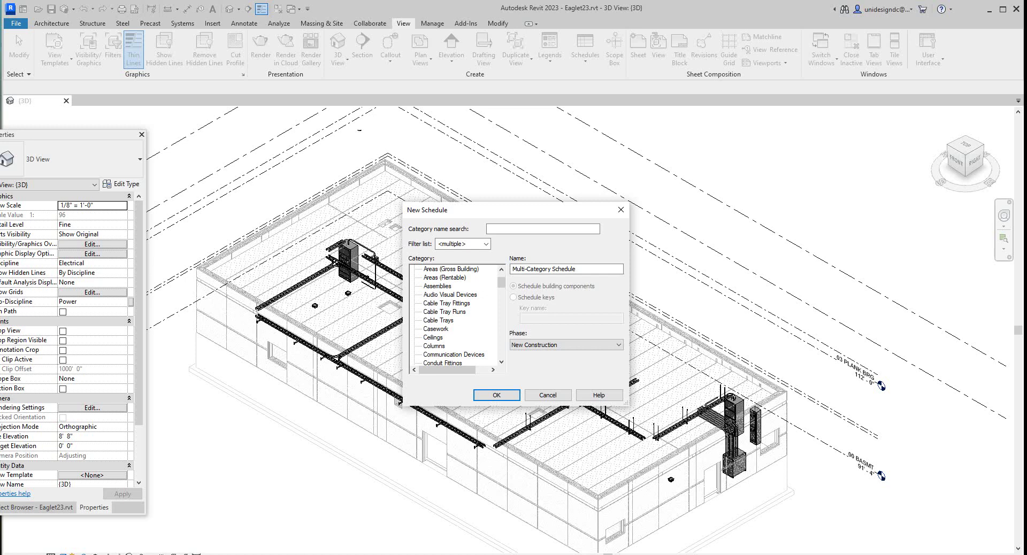
left_click(438, 320)
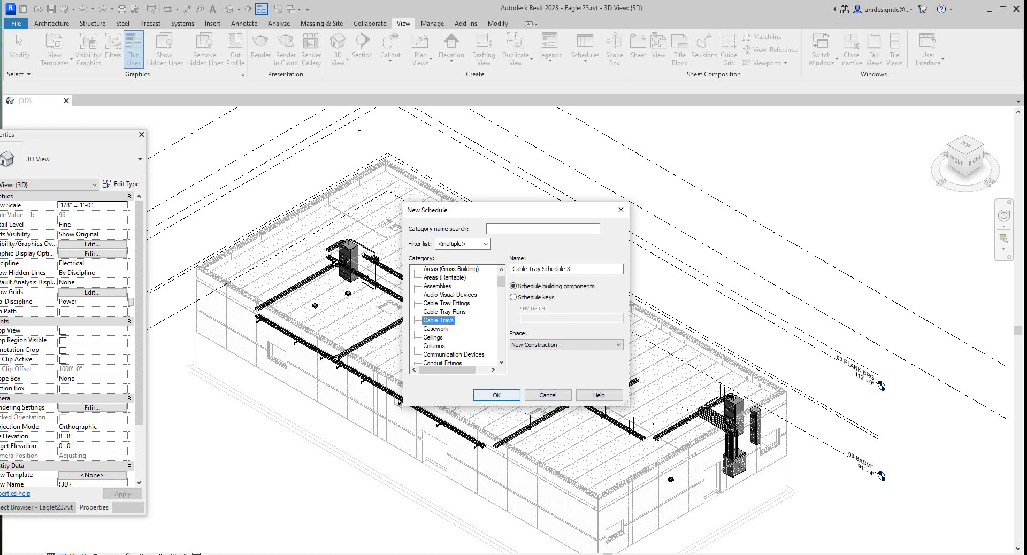
left_click(496, 395)
key("Return")
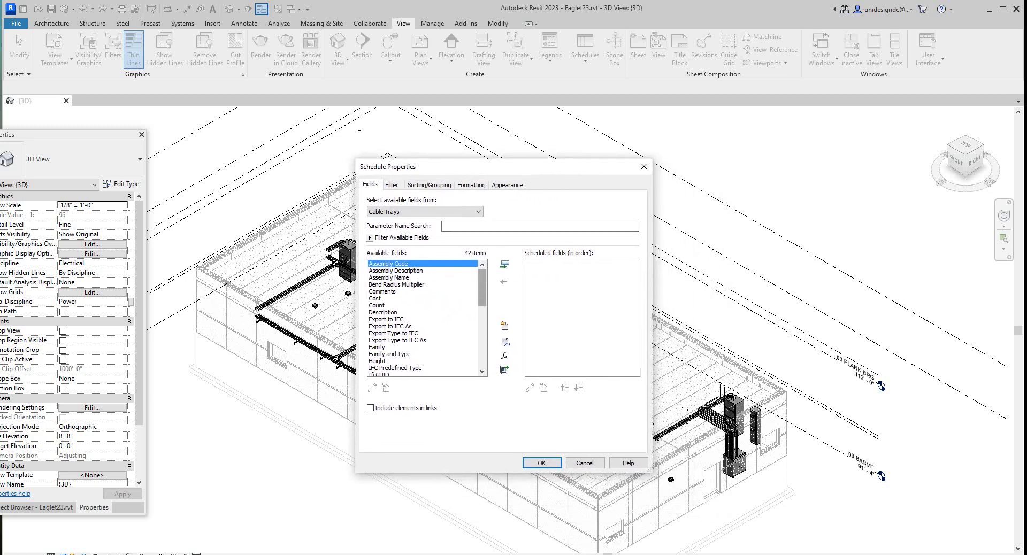
Step: Add Size, Type and Width to the scheduled fields
scroll(427, 318, "down", 1)
scroll(427, 318, "down", 2)
scroll(427, 318, "down", 3)
scroll(427, 317, "up", 1)
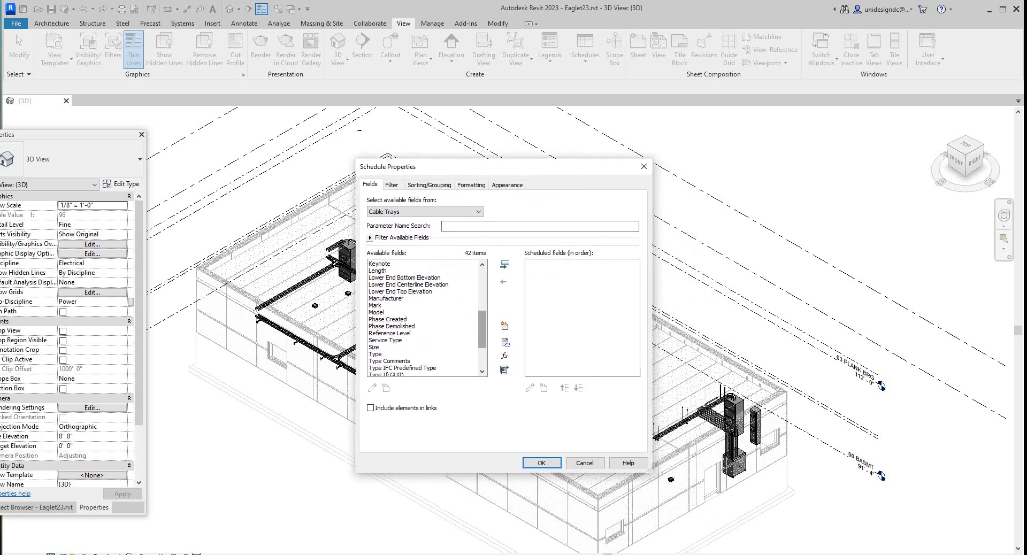
scroll(427, 318, "up", 2)
scroll(427, 318, "up", 2)
scroll(427, 318, "up", 2)
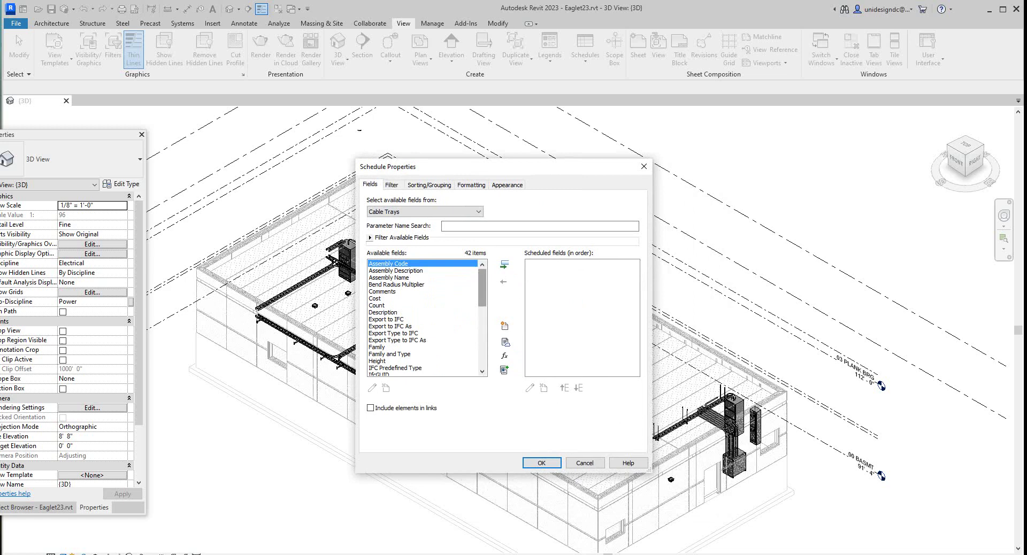
scroll(427, 317, "down", 1)
scroll(427, 318, "down", 1)
scroll(427, 318, "down", 1)
scroll(427, 318, "down", 1)
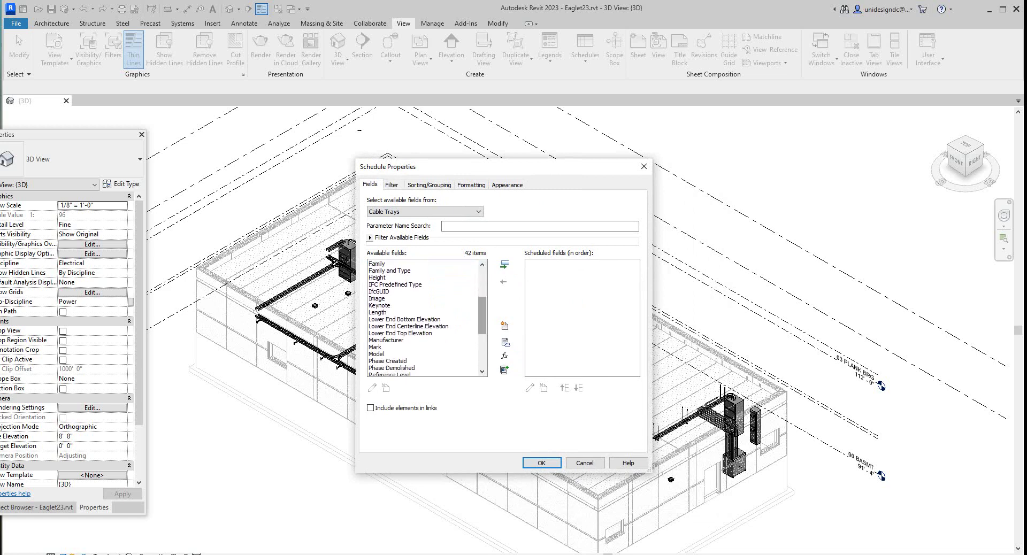
scroll(427, 318, "down", 1)
scroll(427, 318, "down", 1)
scroll(427, 318, "down", 1)
scroll(427, 318, "down", 1)
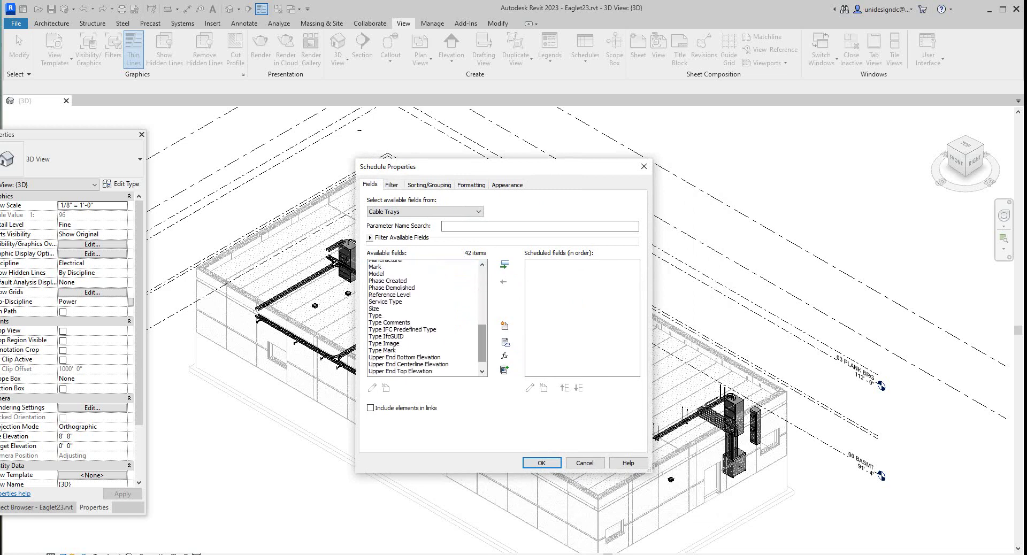
left_click(385, 305)
left_click(504, 265)
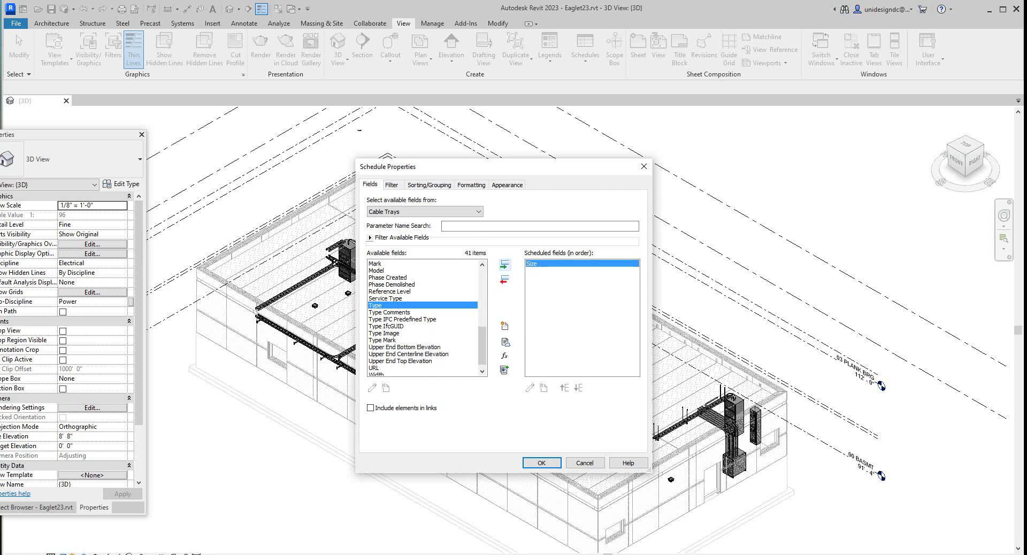
left_click(505, 265)
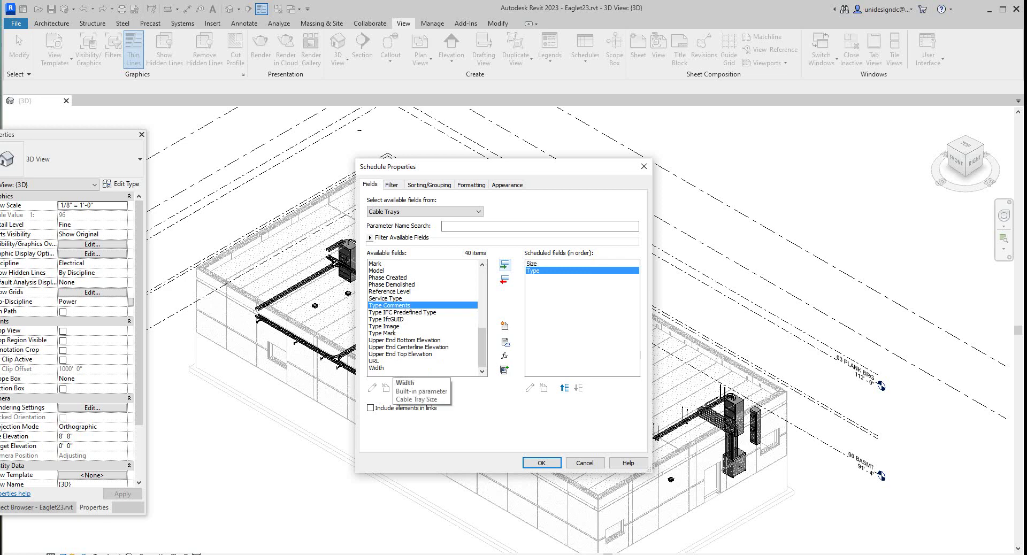
left_click(382, 368)
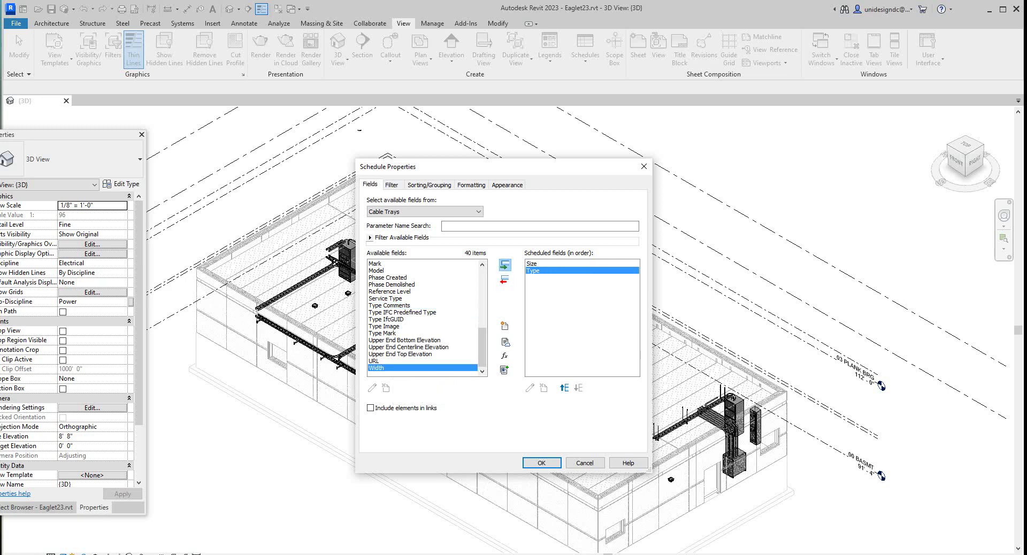
left_click(504, 265)
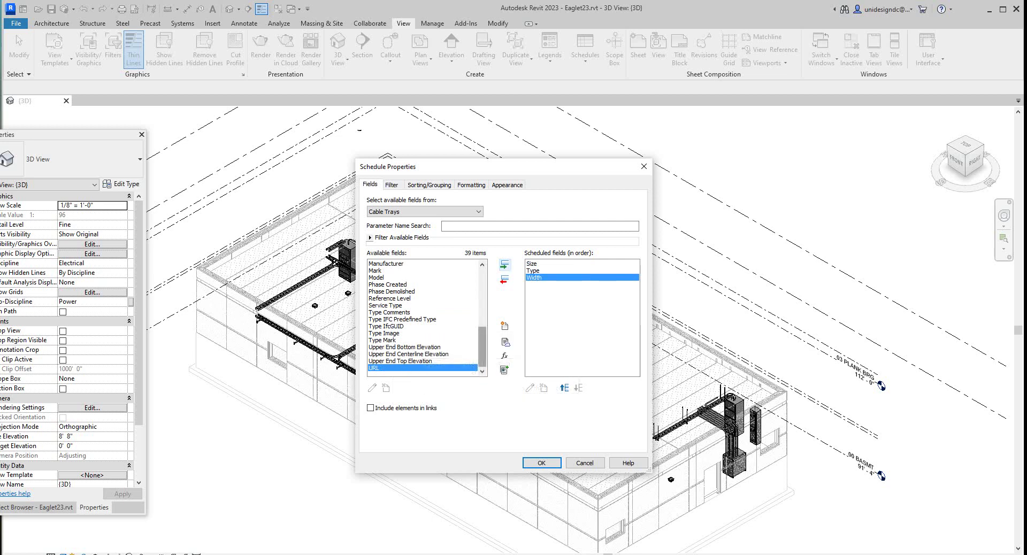
Step: Scroll through the Available fields list and select URL
scroll(427, 318, "up", 2)
scroll(426, 319, "up", 1)
scroll(427, 318, "up", 1)
scroll(427, 318, "up", 2)
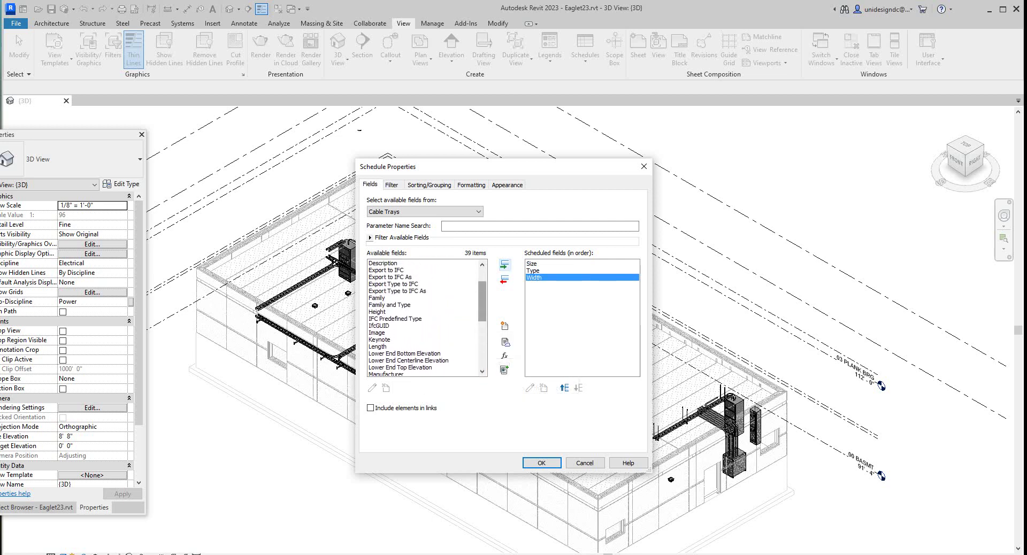
scroll(426, 318, "up", 1)
scroll(426, 319, "up", 1)
scroll(427, 318, "up", 1)
scroll(427, 319, "down", 1)
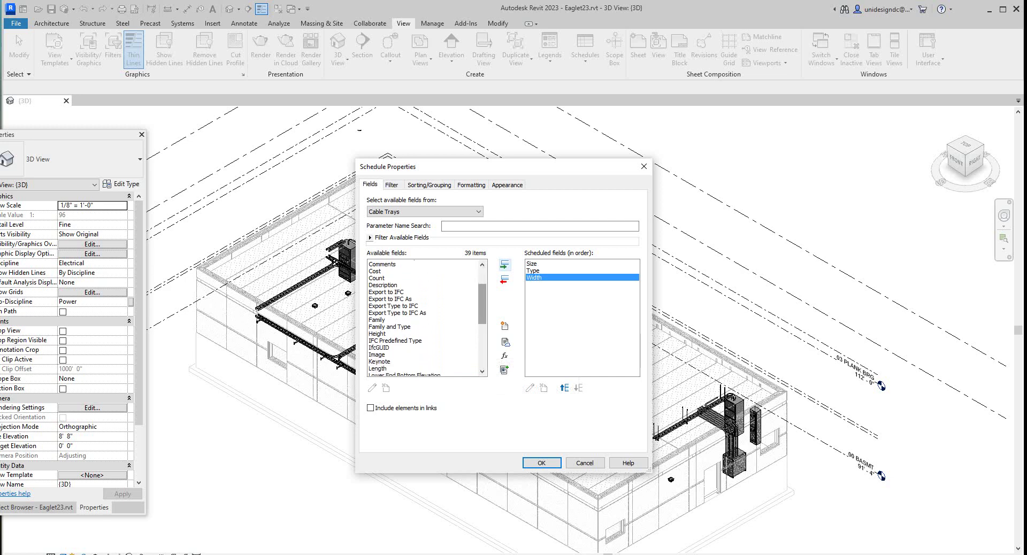
scroll(426, 318, "down", 2)
scroll(426, 318, "down", 2)
scroll(426, 318, "down", 1)
scroll(427, 318, "down", 1)
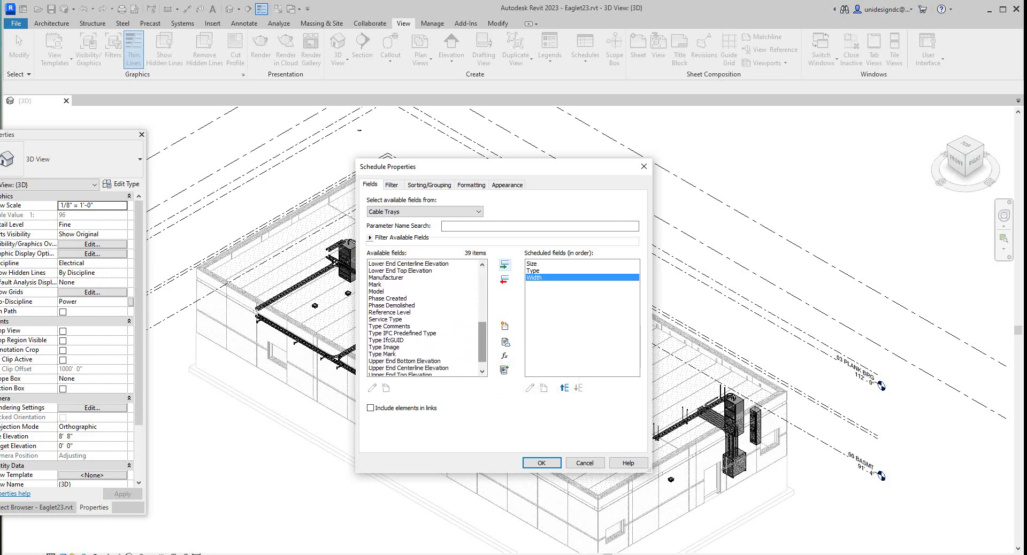
scroll(427, 318, "down", 2)
left_click(396, 368)
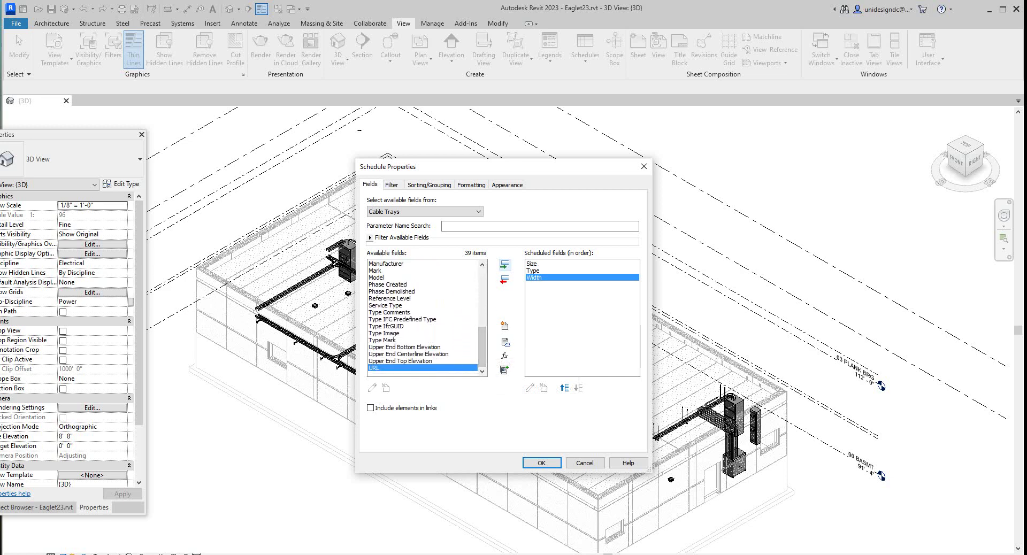
Step: Add Upper End Top Elevation and Upper End Bottom Elevation to the scheduled fields
left_click(406, 361)
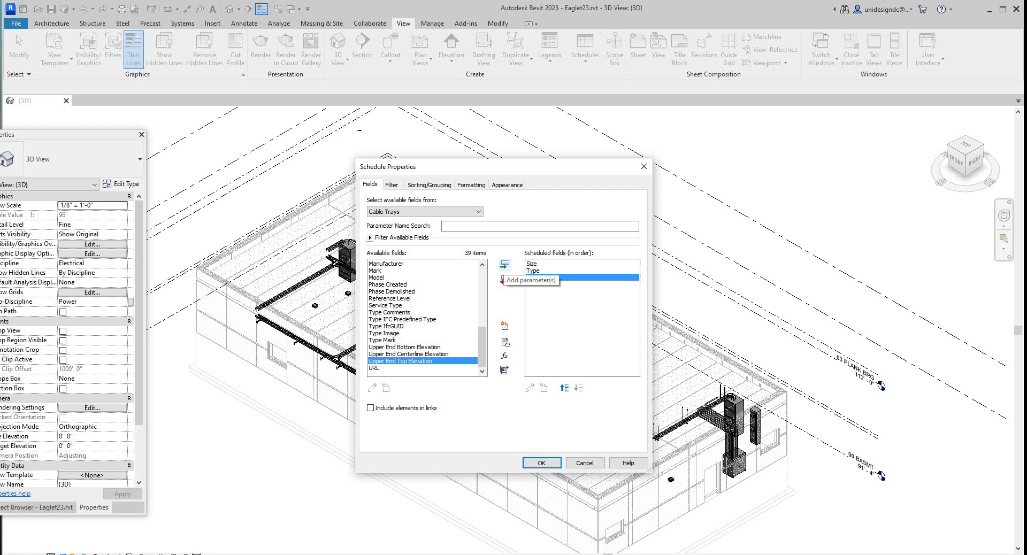
left_click(504, 265)
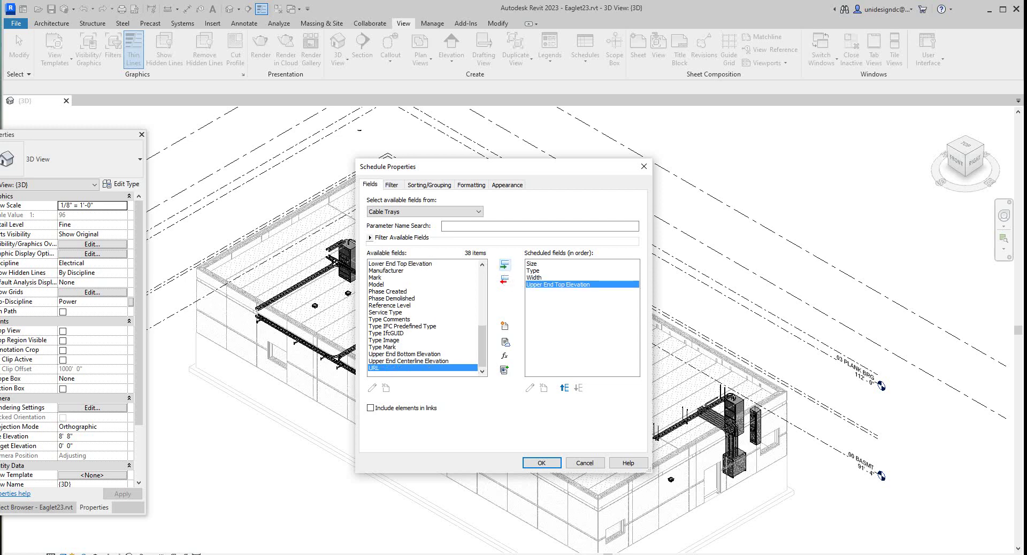
left_click(405, 354)
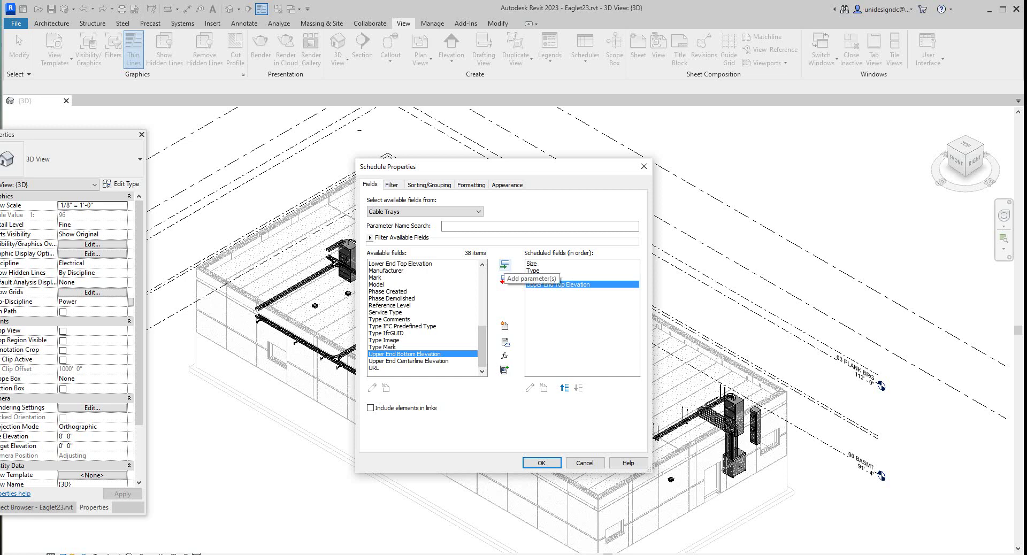
left_click(505, 265)
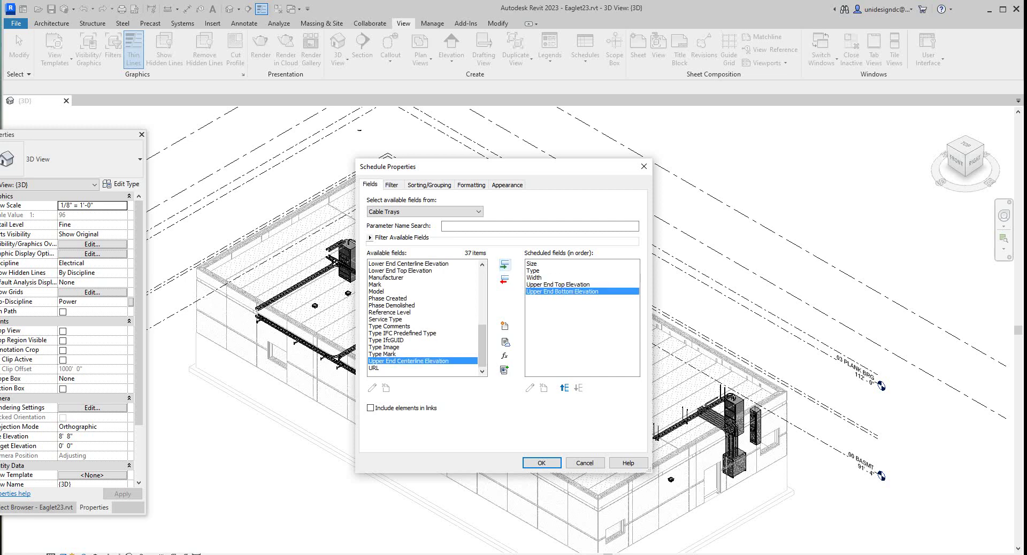
Step: Scroll back up the Available fields list and select Family
scroll(441, 331, "up", 1)
scroll(441, 332, "up", 1)
scroll(442, 332, "up", 1)
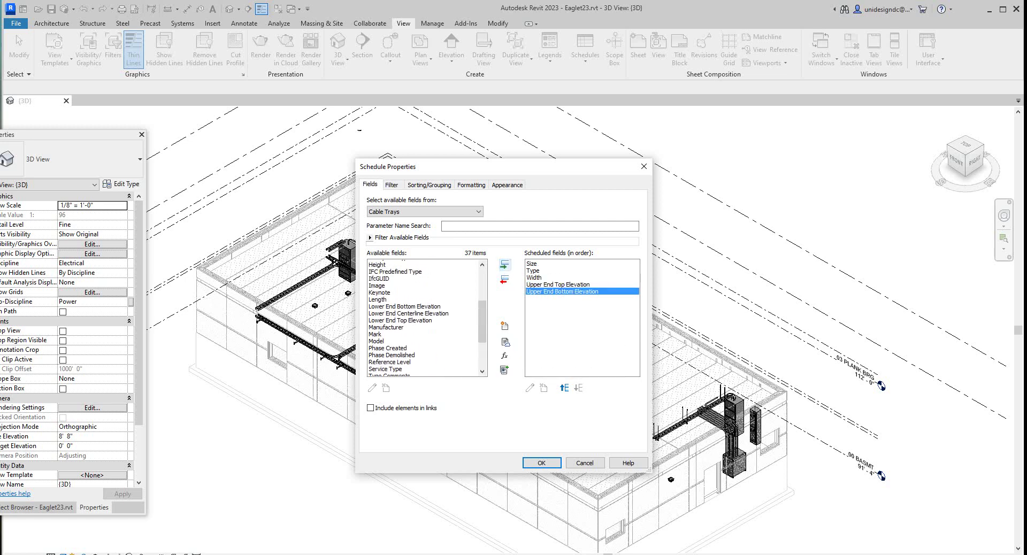
scroll(425, 319, "up", 1)
scroll(425, 319, "up", 1)
scroll(426, 318, "up", 1)
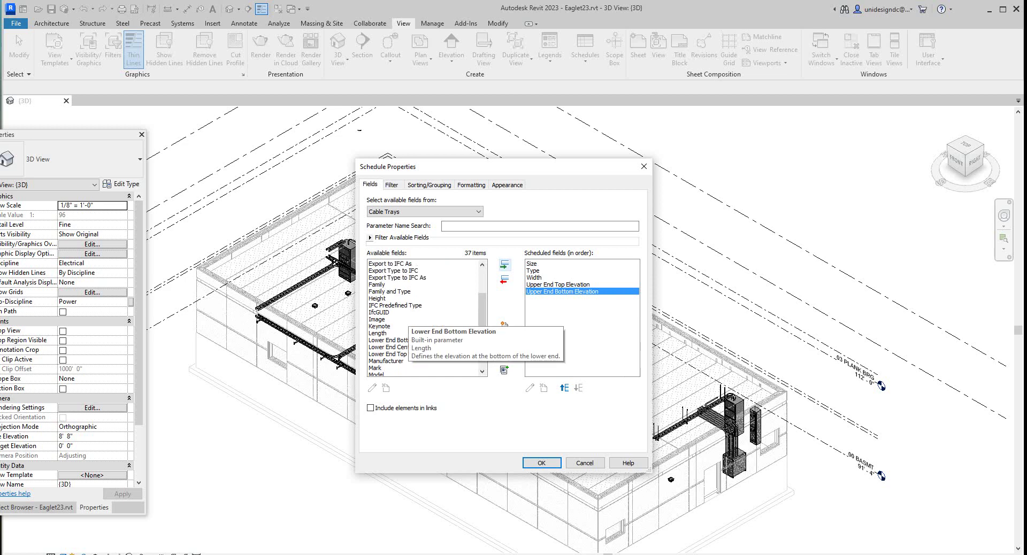
scroll(423, 322, "up", 1)
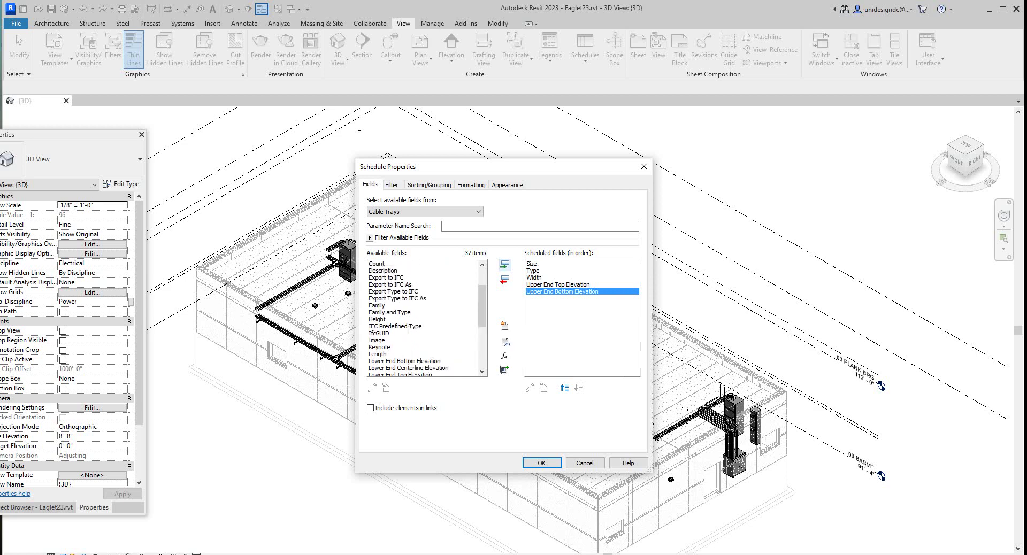
left_click(396, 306)
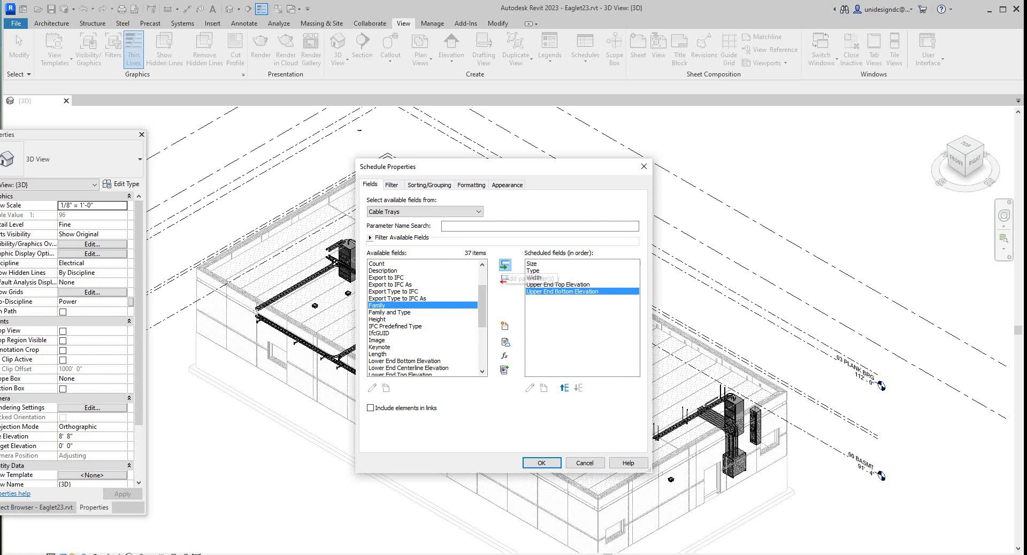
Step: Add Family, move it to the top, and move Type up to second
left_click(505, 264)
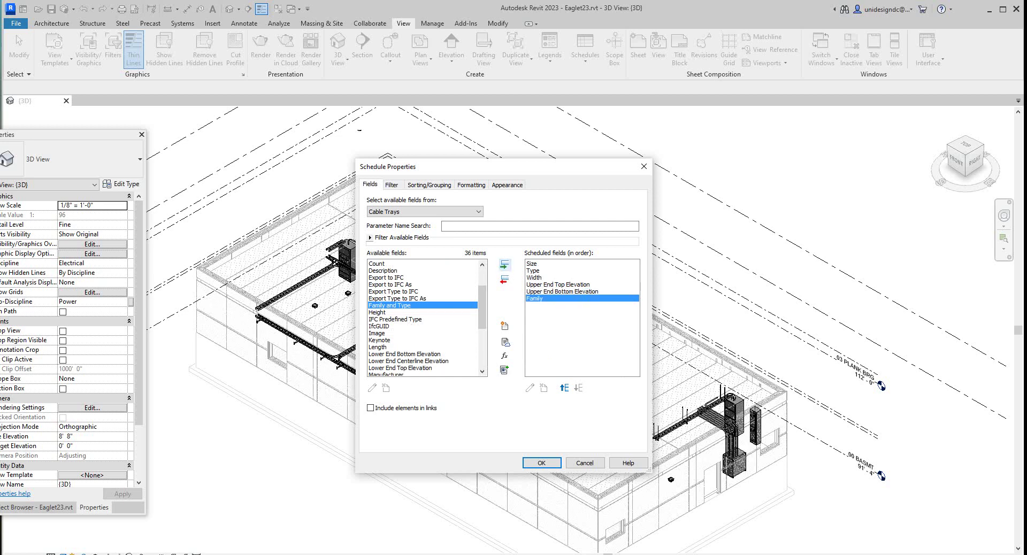
left_click(564, 388)
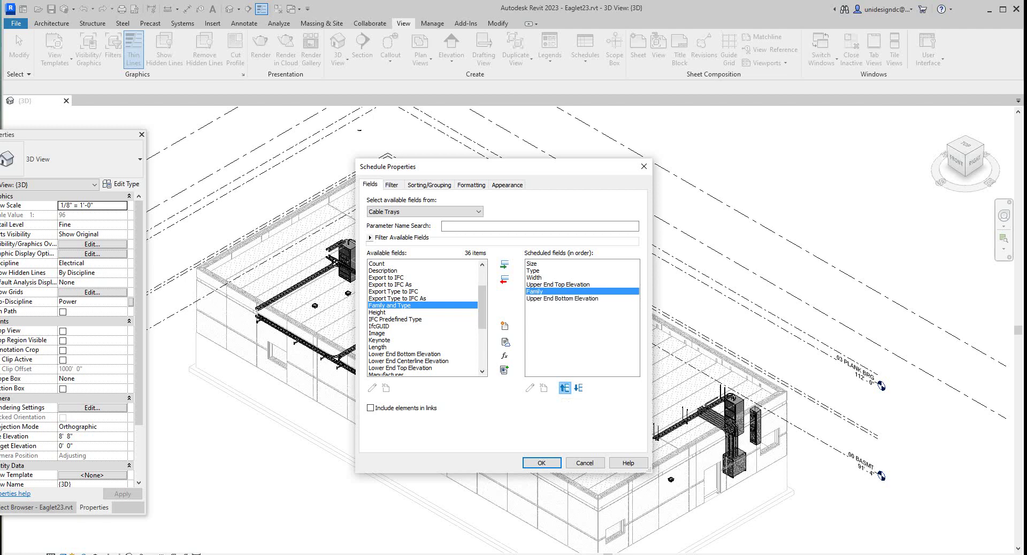
left_click(565, 388)
left_click(565, 388)
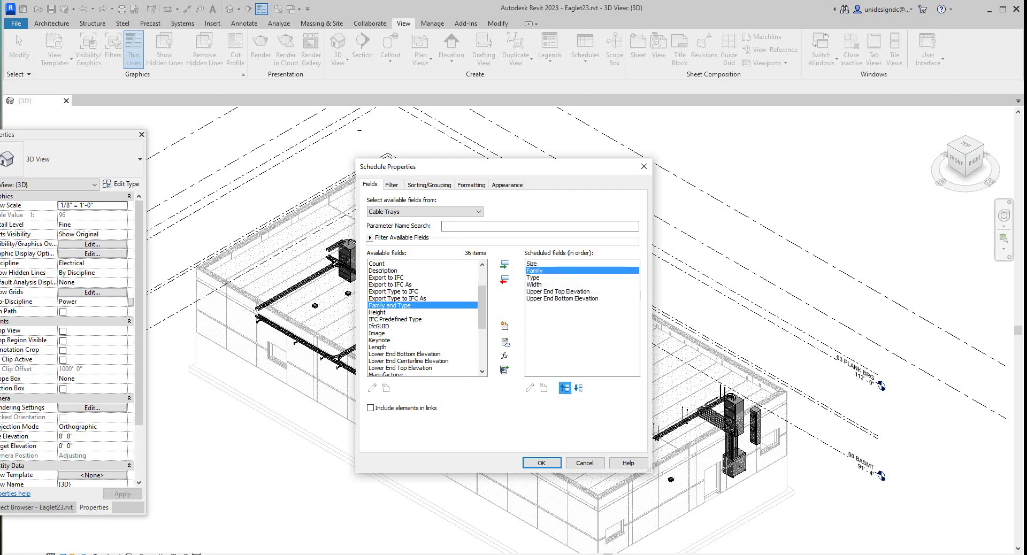
left_click(565, 388)
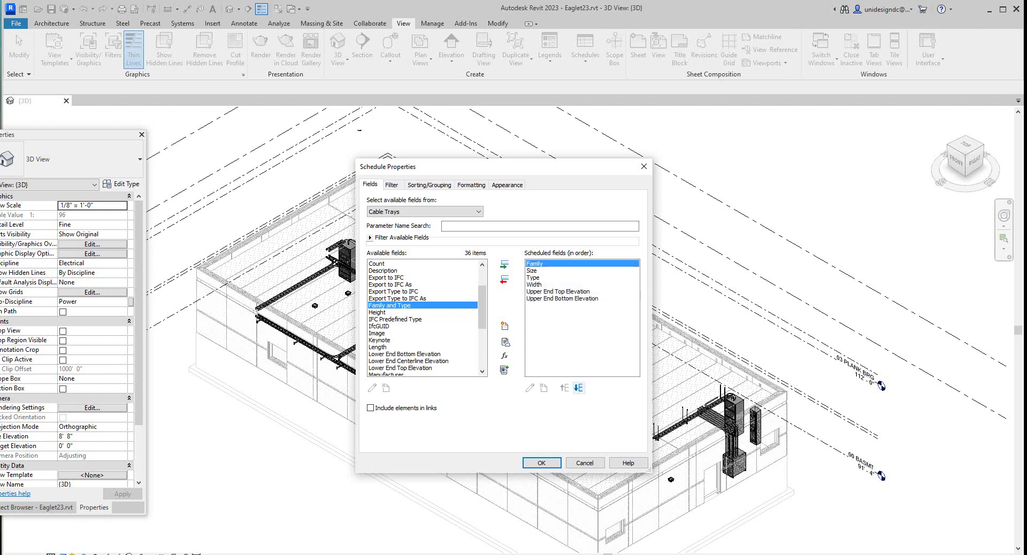
left_click(534, 278)
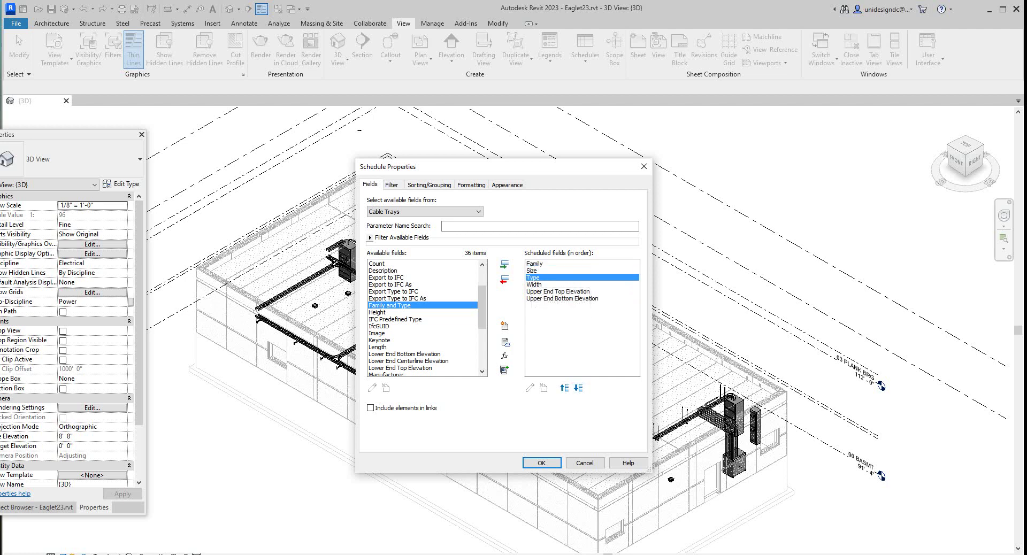
left_click(564, 387)
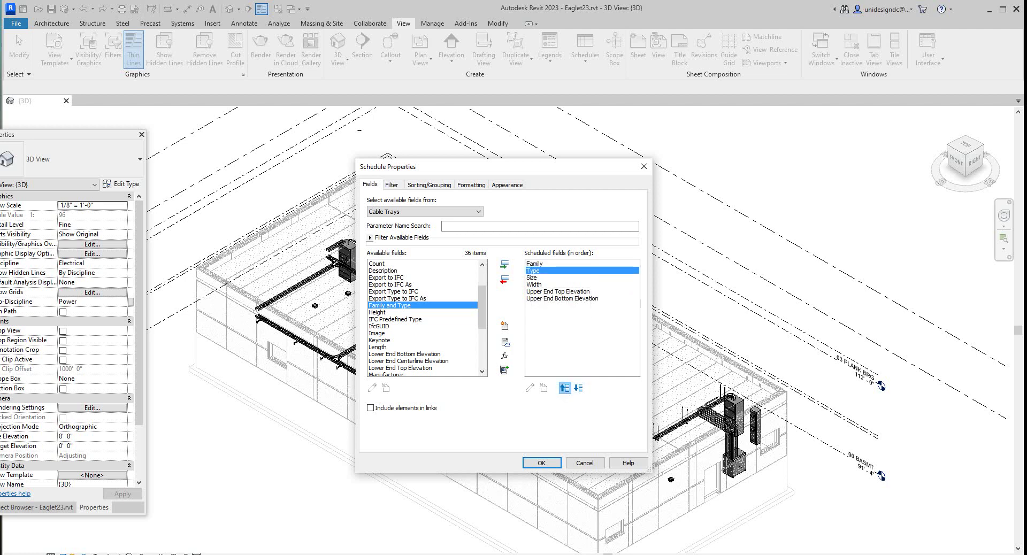
Step: Add Height after Type and Manufacturer as the last field, then confirm with OK
left_click(378, 313)
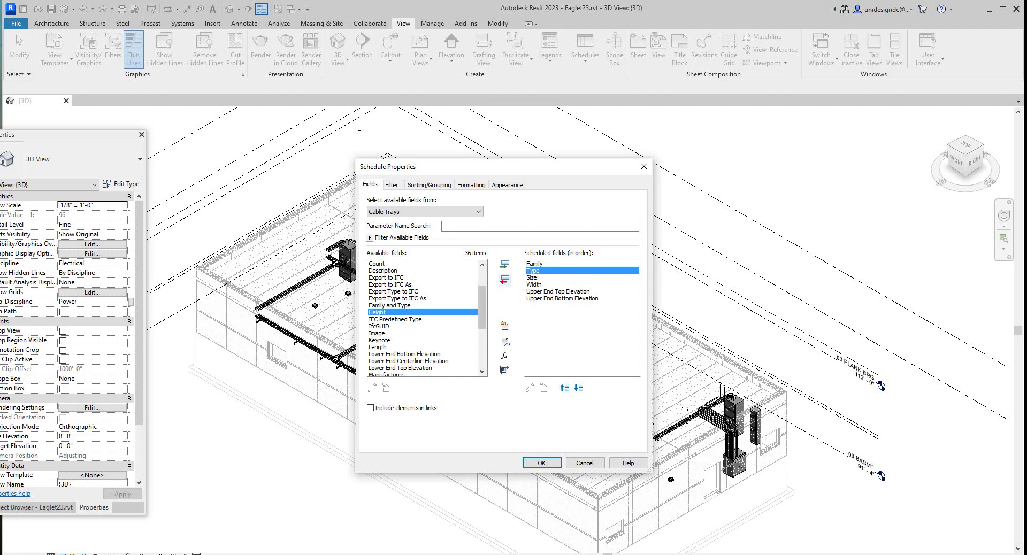
left_click(504, 265)
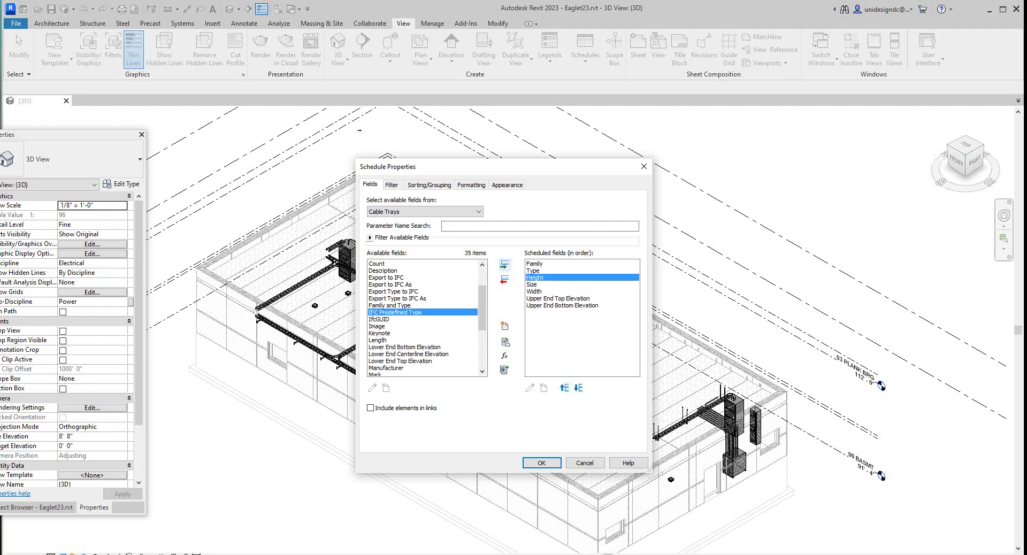
scroll(482, 310, "down", 2)
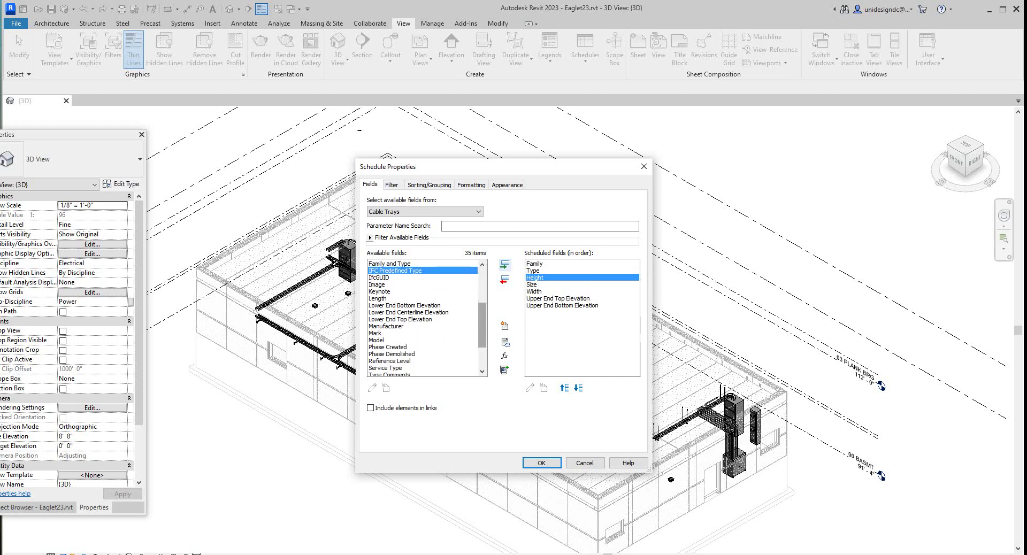
left_click(386, 326)
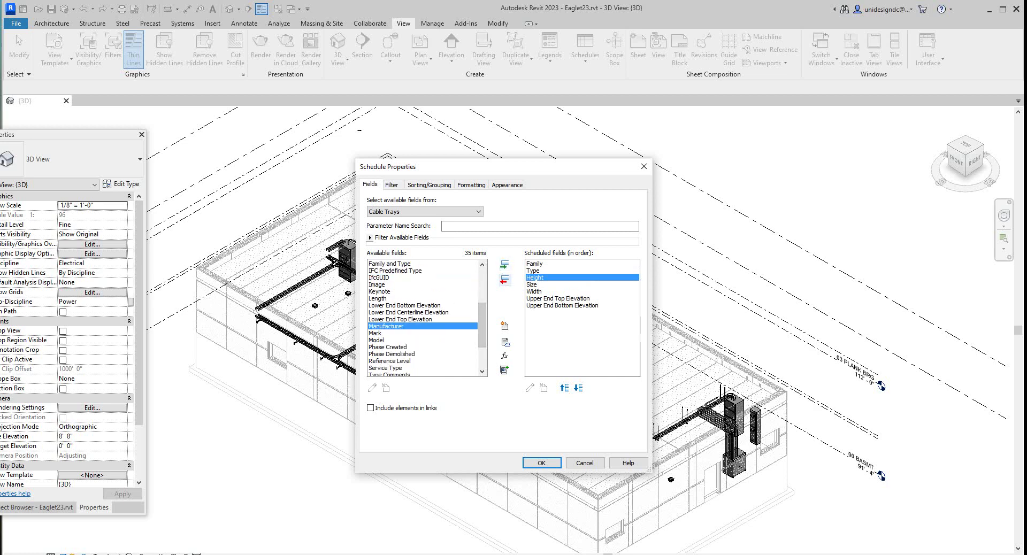
left_click(505, 265)
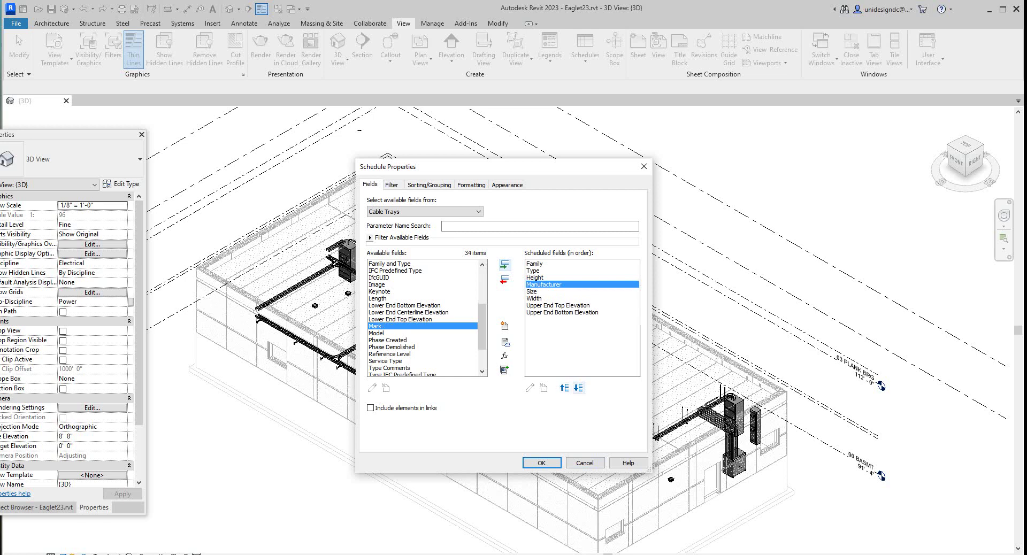
left_click(579, 388)
left_click(579, 388)
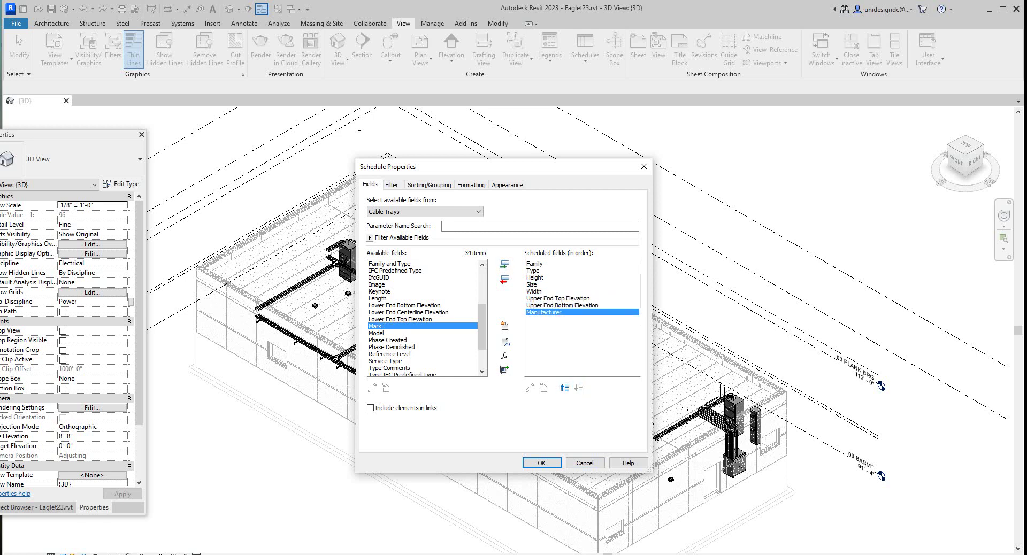
scroll(422, 318, "down", 2)
scroll(423, 318, "up", 4)
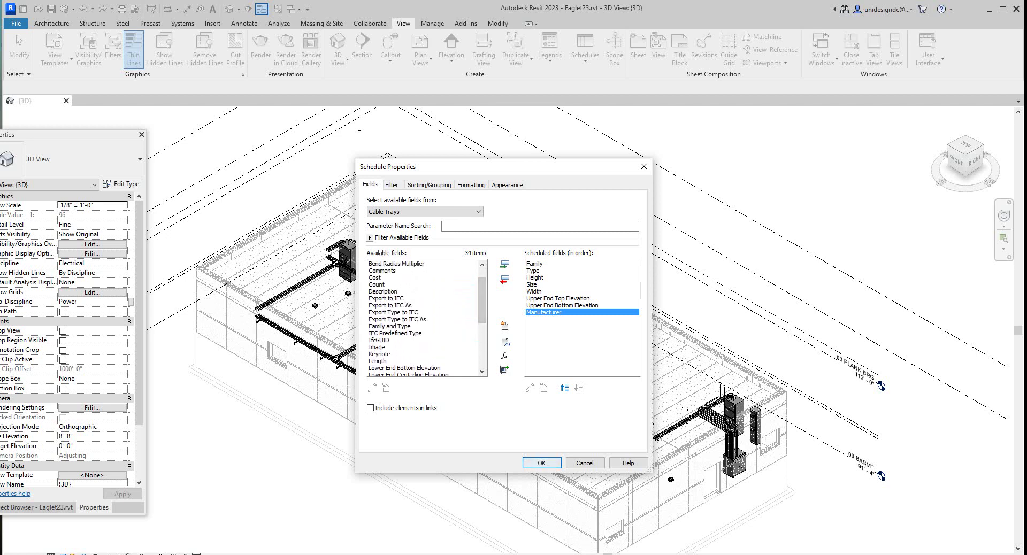
left_click(541, 463)
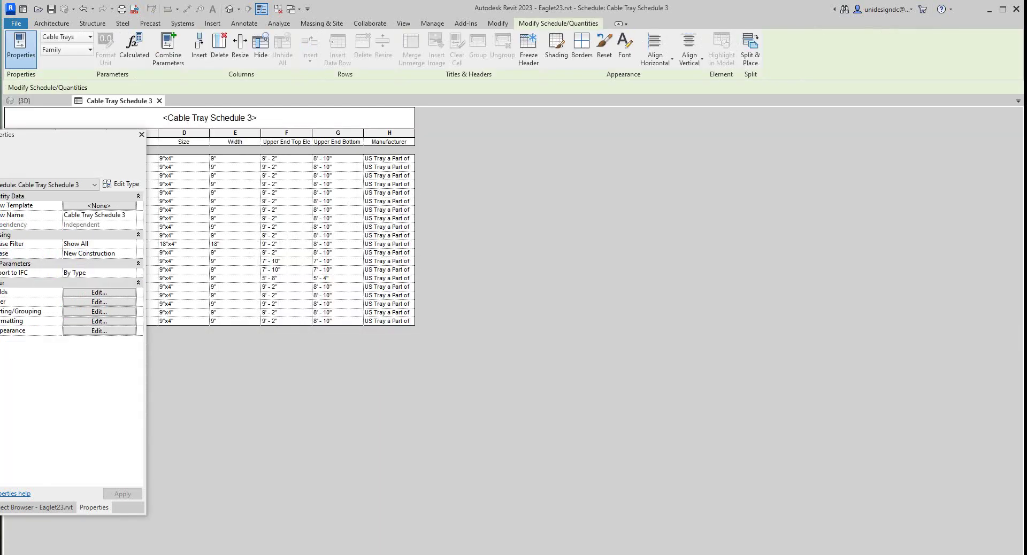
Step: Float the Properties palette to the right, clear of the schedule's Family, Type and Height columns
mouse_move(107, 135)
left_mouse_down()
mouse_move(478, 269)
mouse_move(674, 206)
left_mouse_up()
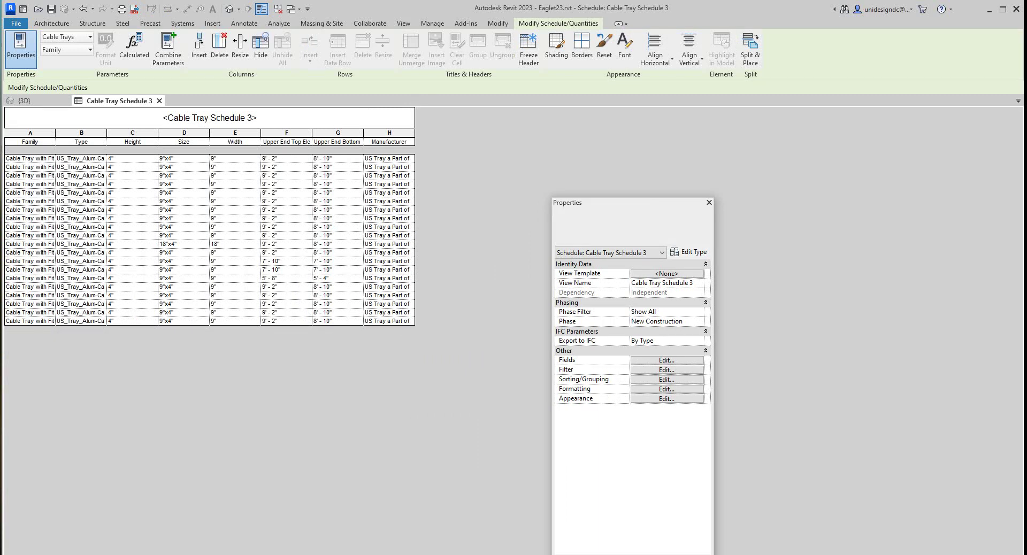
left_click_drag(613, 205, 784, 150)
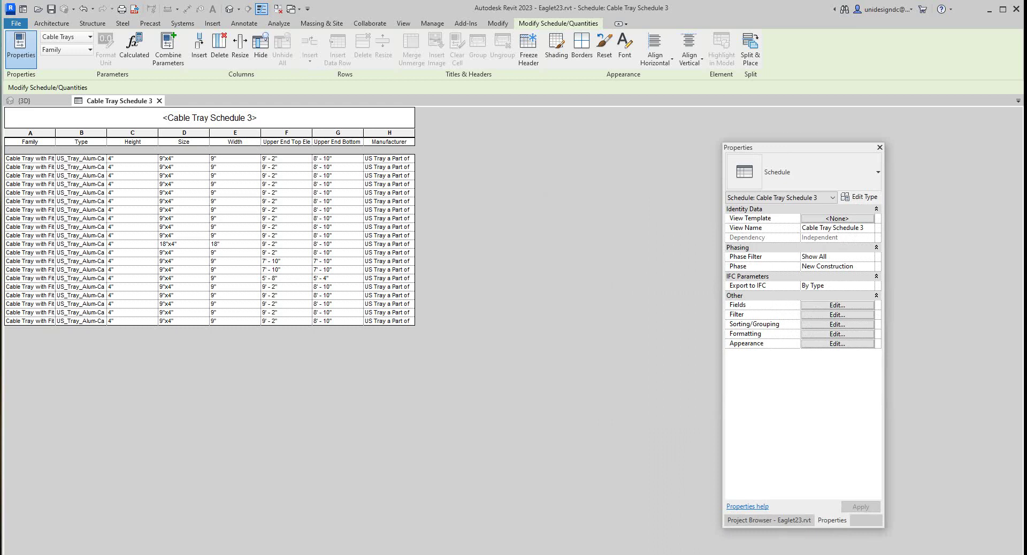
left_click_drag(774, 150, 585, 151)
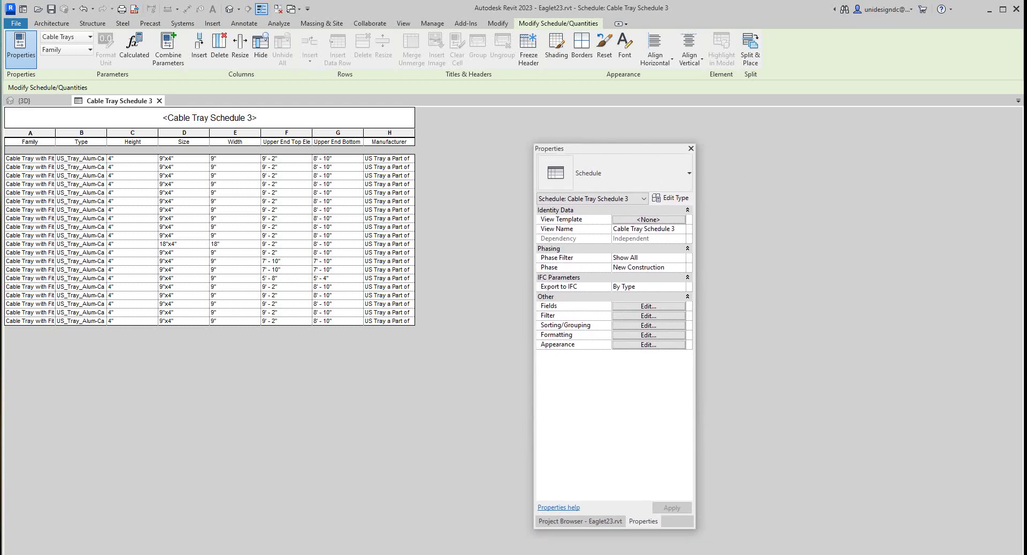
Step: Review the Sorting/Grouping sort-by fields and cancel without changes
left_click(648, 325)
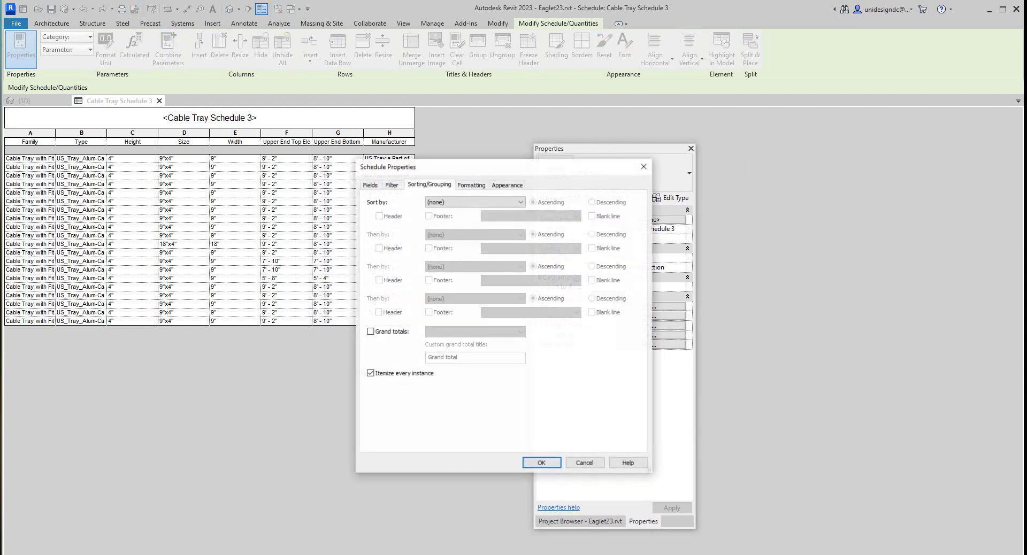
left_click(473, 202)
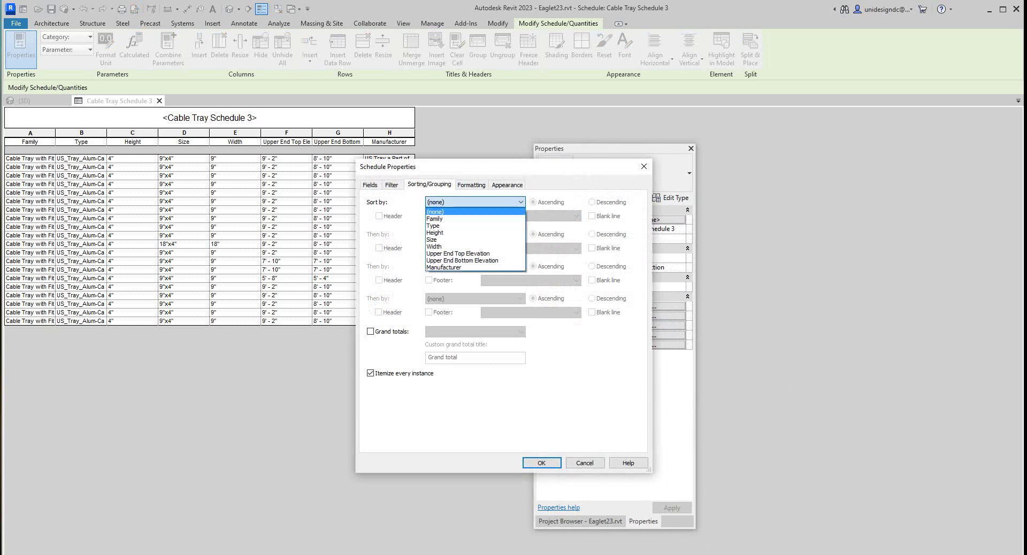
key("Escape")
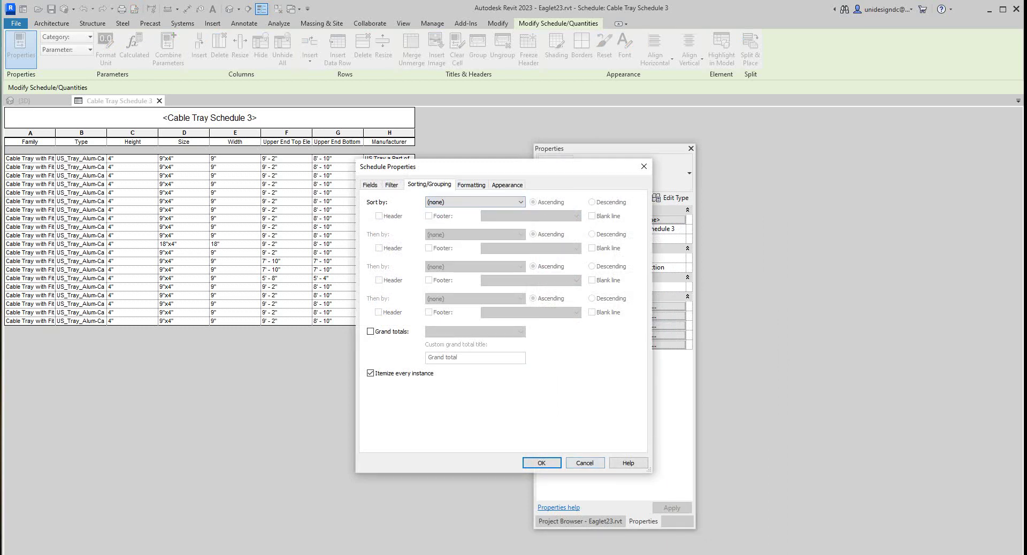
left_click(585, 463)
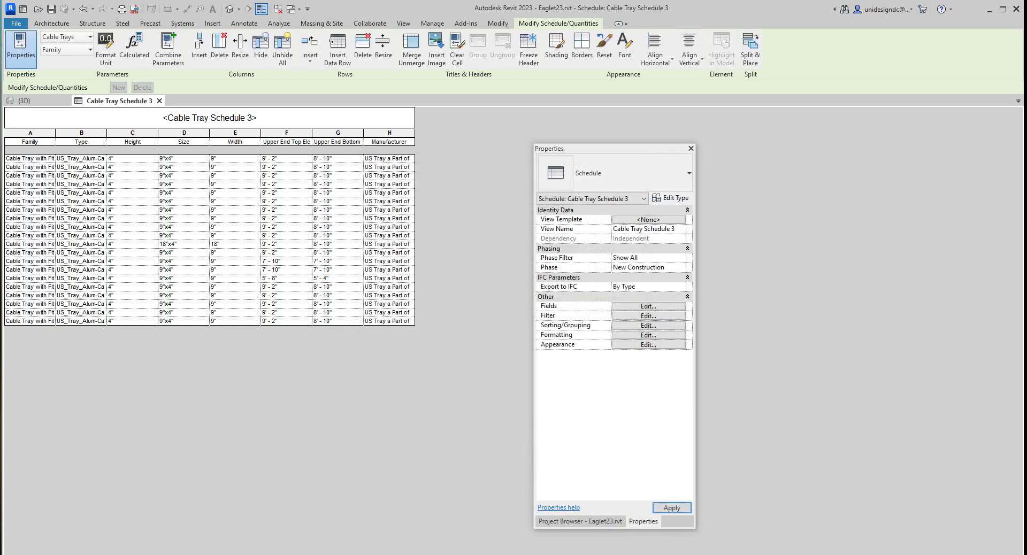
Step: Widen the Family and Type columns and move the Properties palette clear of the table
left_click_drag(56, 139, 114, 139)
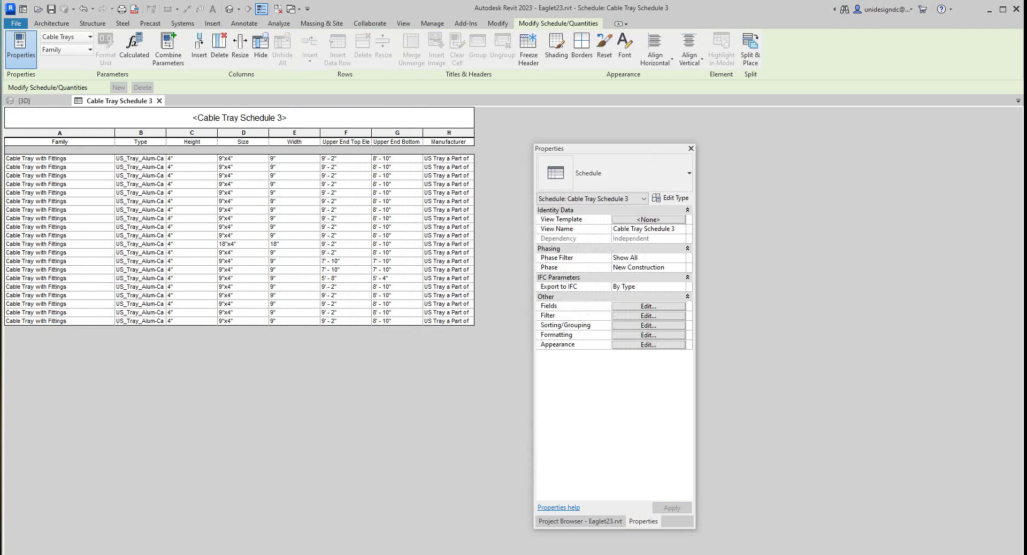
left_click_drag(166, 139, 224, 139)
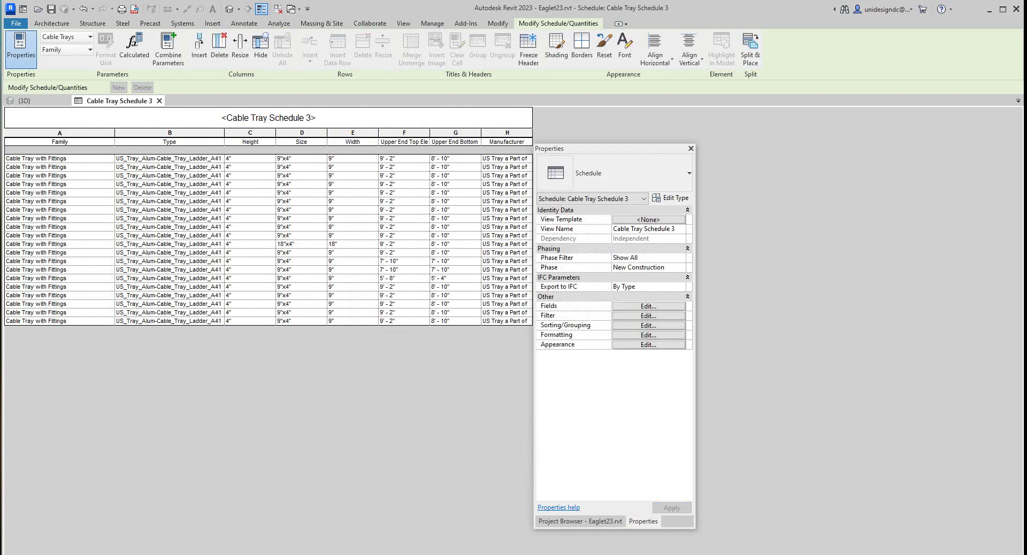
left_click_drag(224, 139, 287, 139)
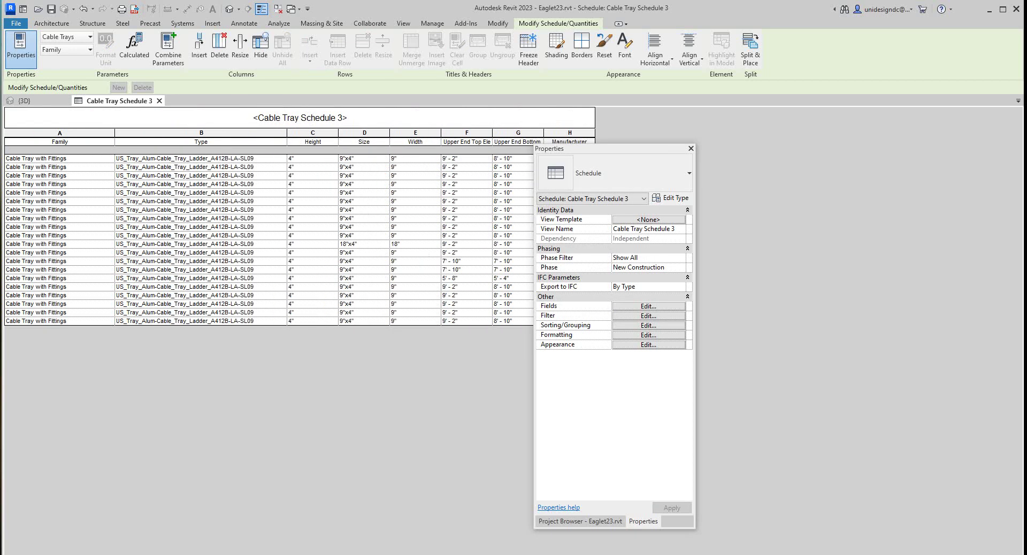
left_click_drag(615, 149, 790, 153)
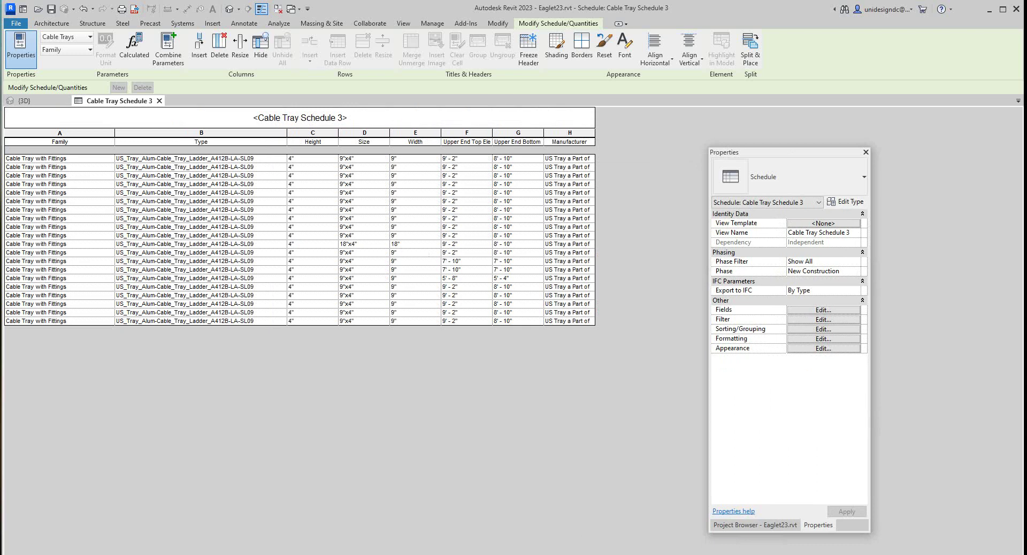
Step: Check the Filter settings without changes, then return to the {3D} view
left_click(824, 320)
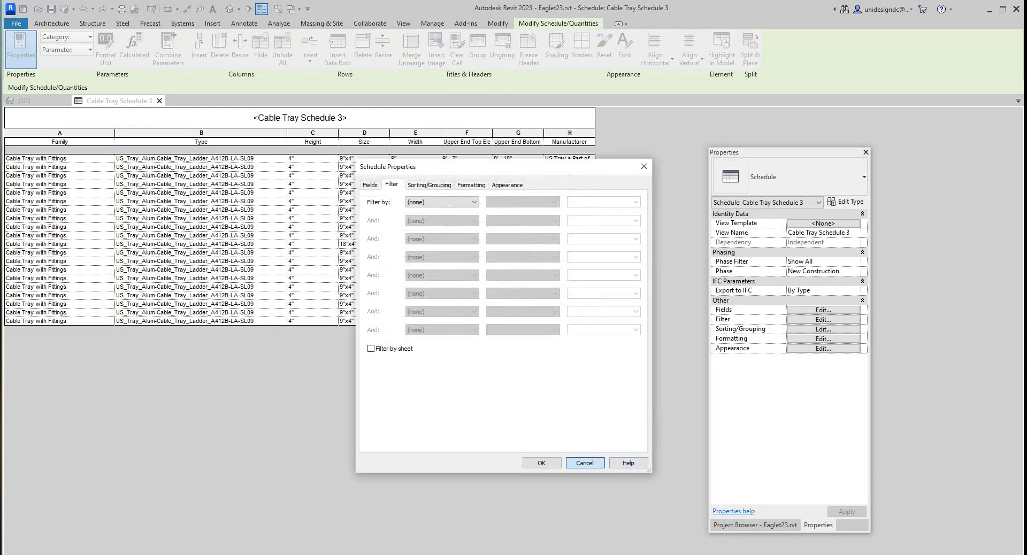
left_click(585, 463)
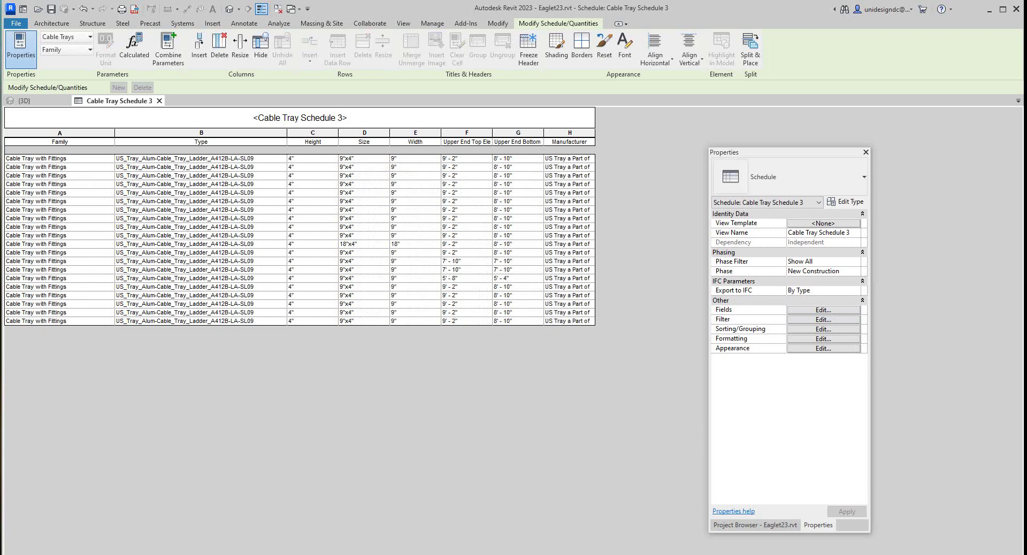
left_click(24, 101)
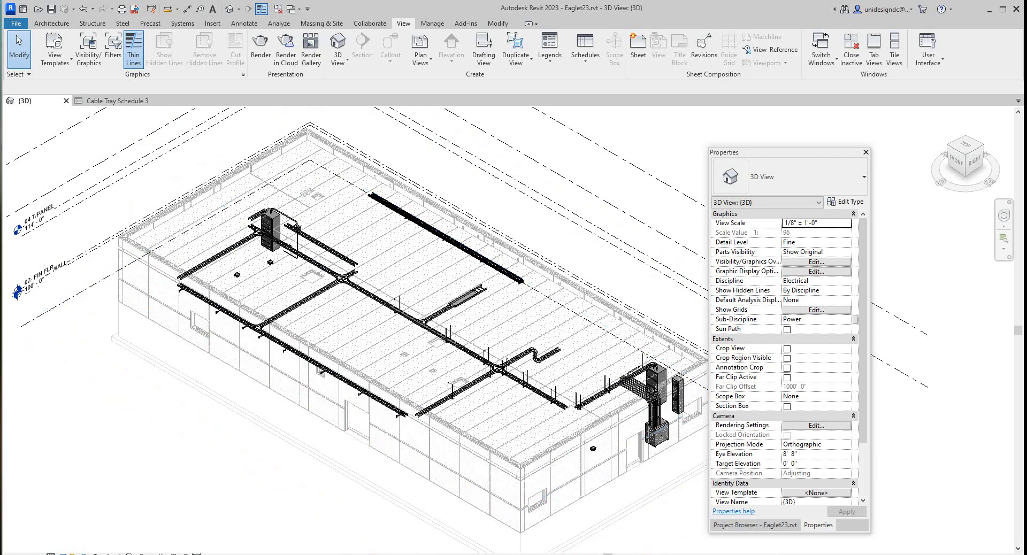
left_click(476, 554)
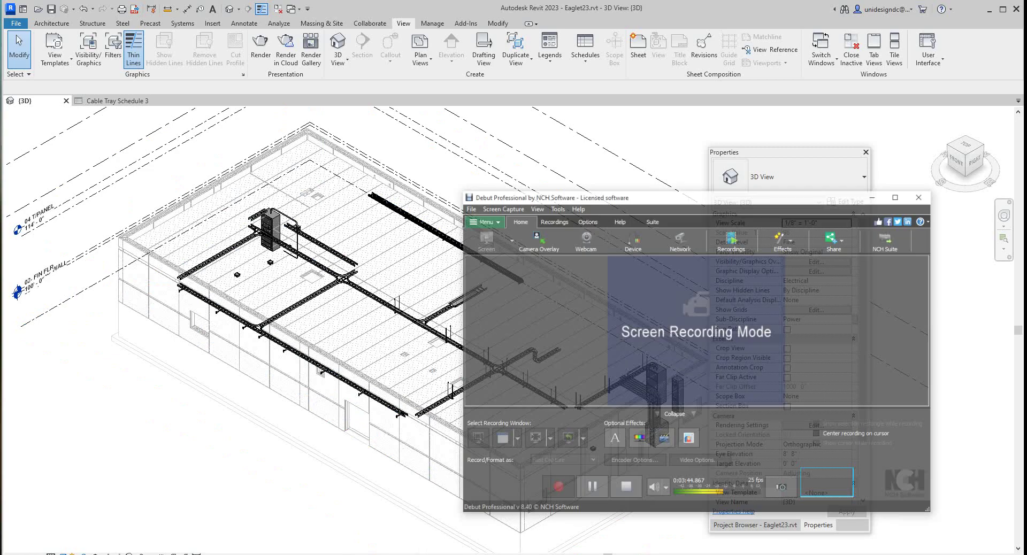